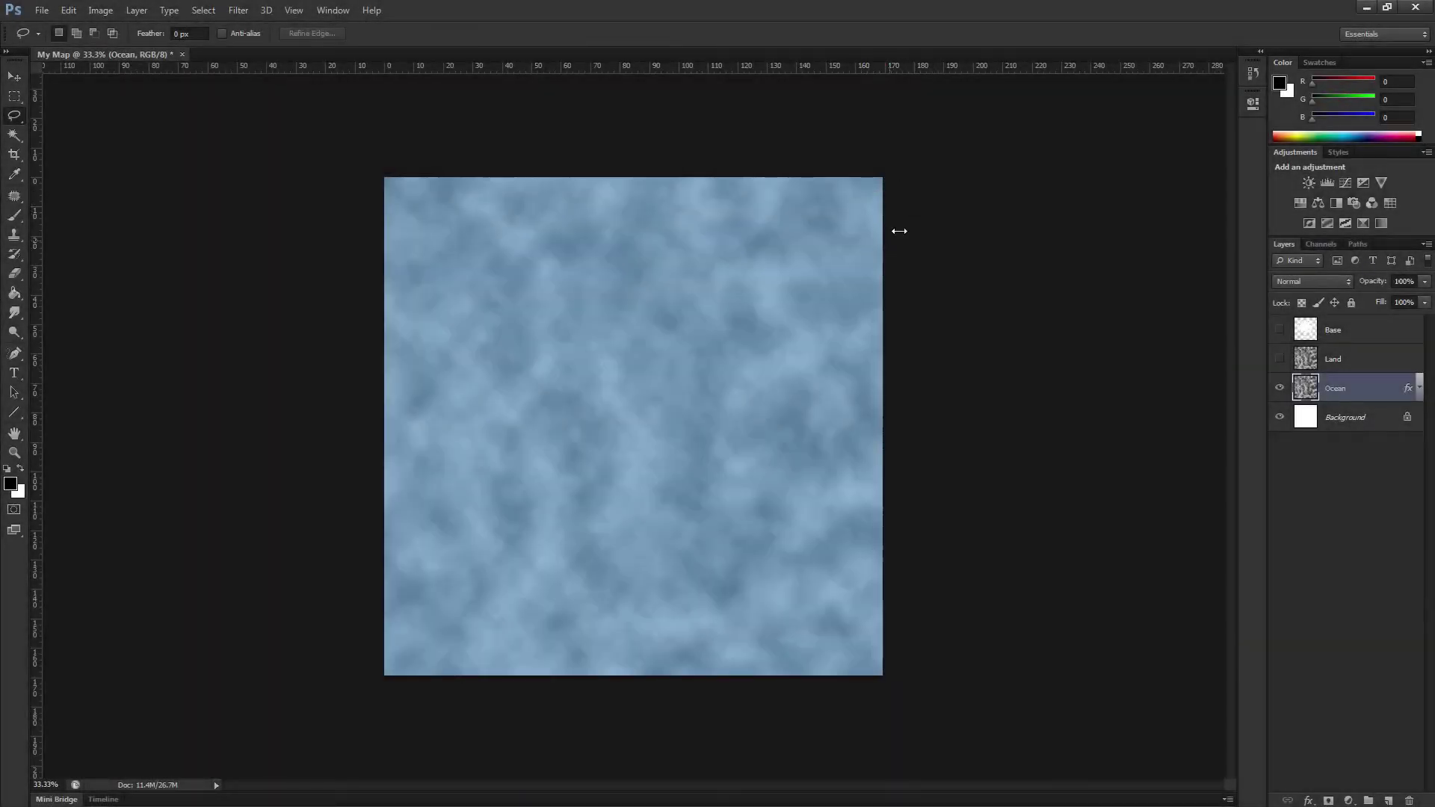
Open the Lighting Effects filter on the Ocean layer and load the Default lighting preset.
click(238, 9)
mouse_move(289, 217)
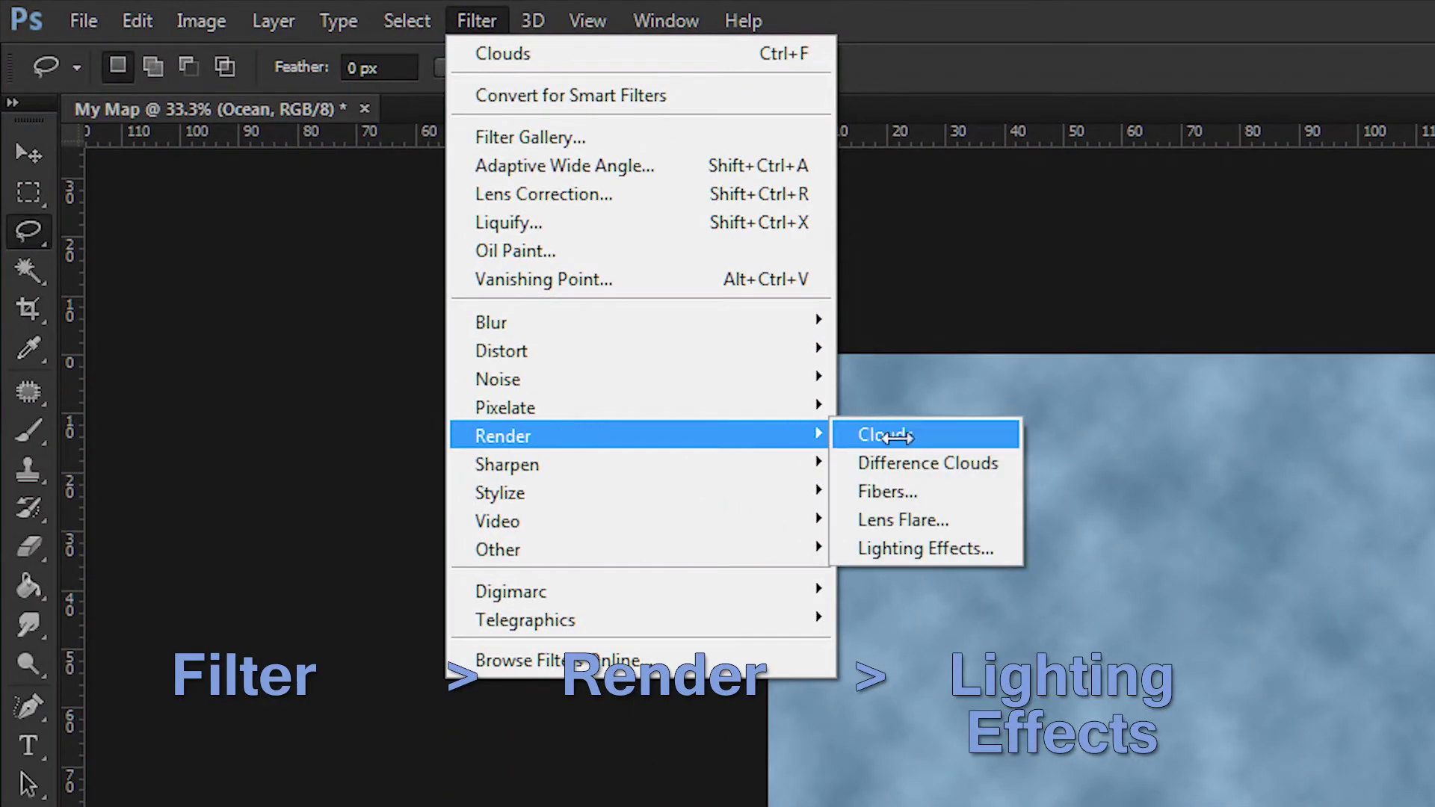
click(931, 548)
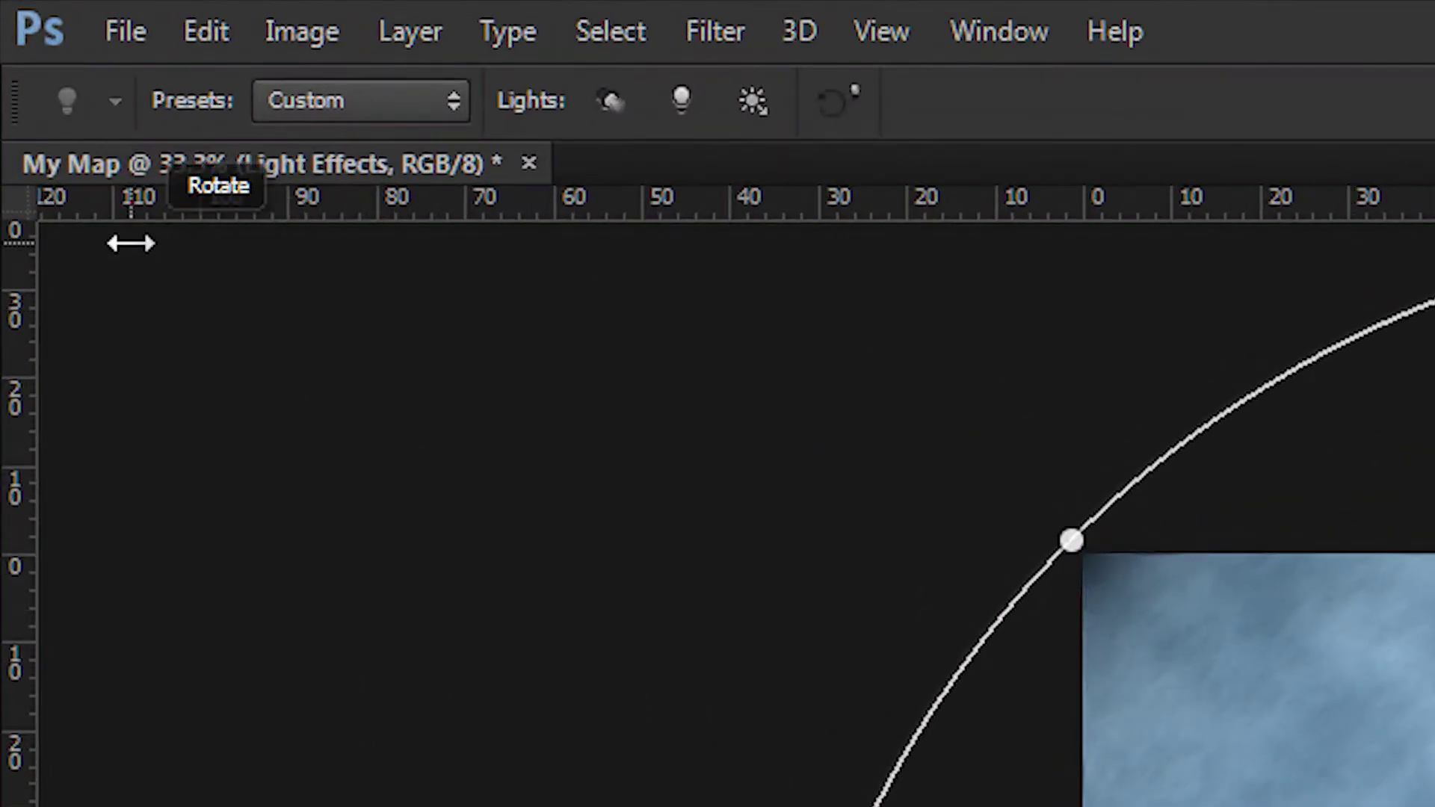
click(384, 100)
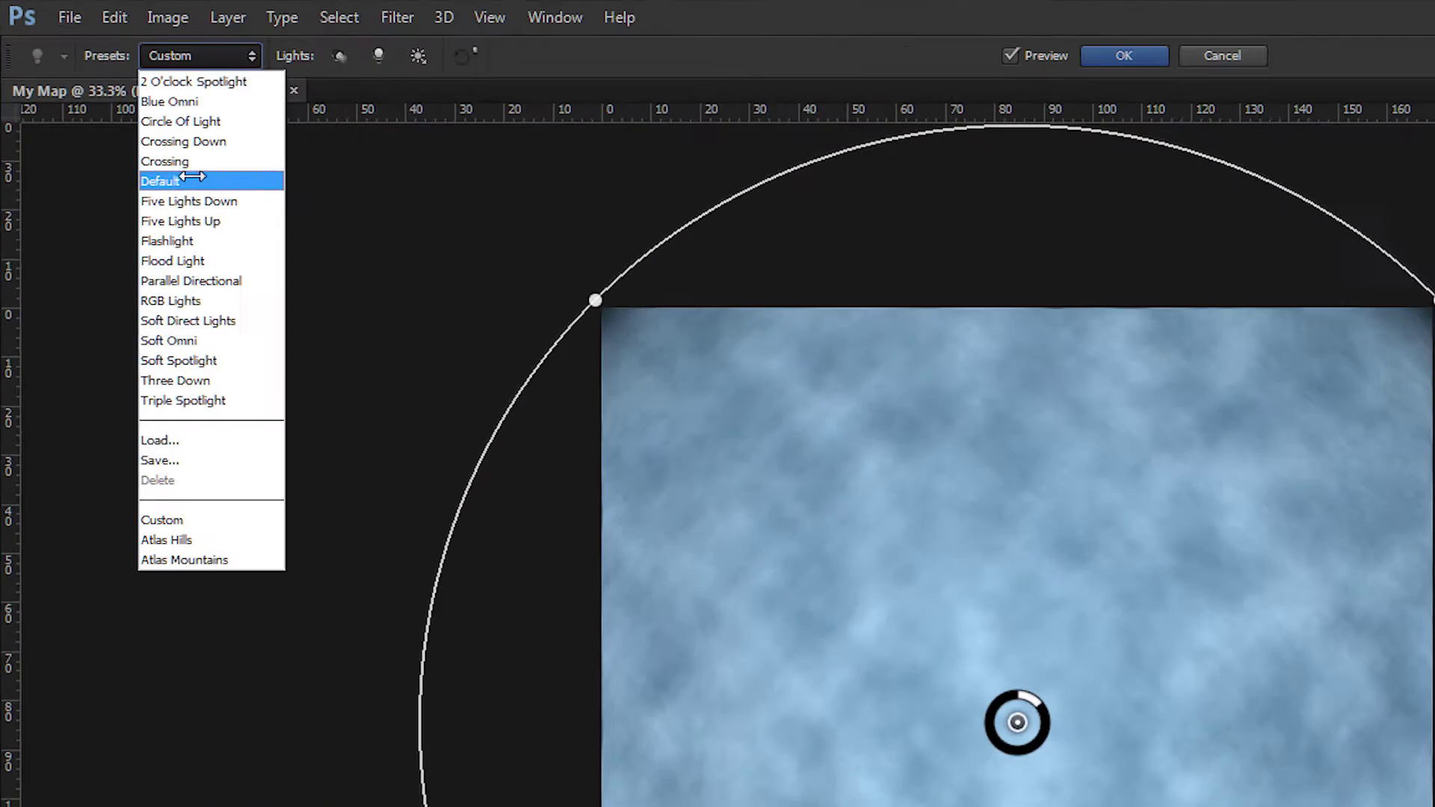
click(288, 326)
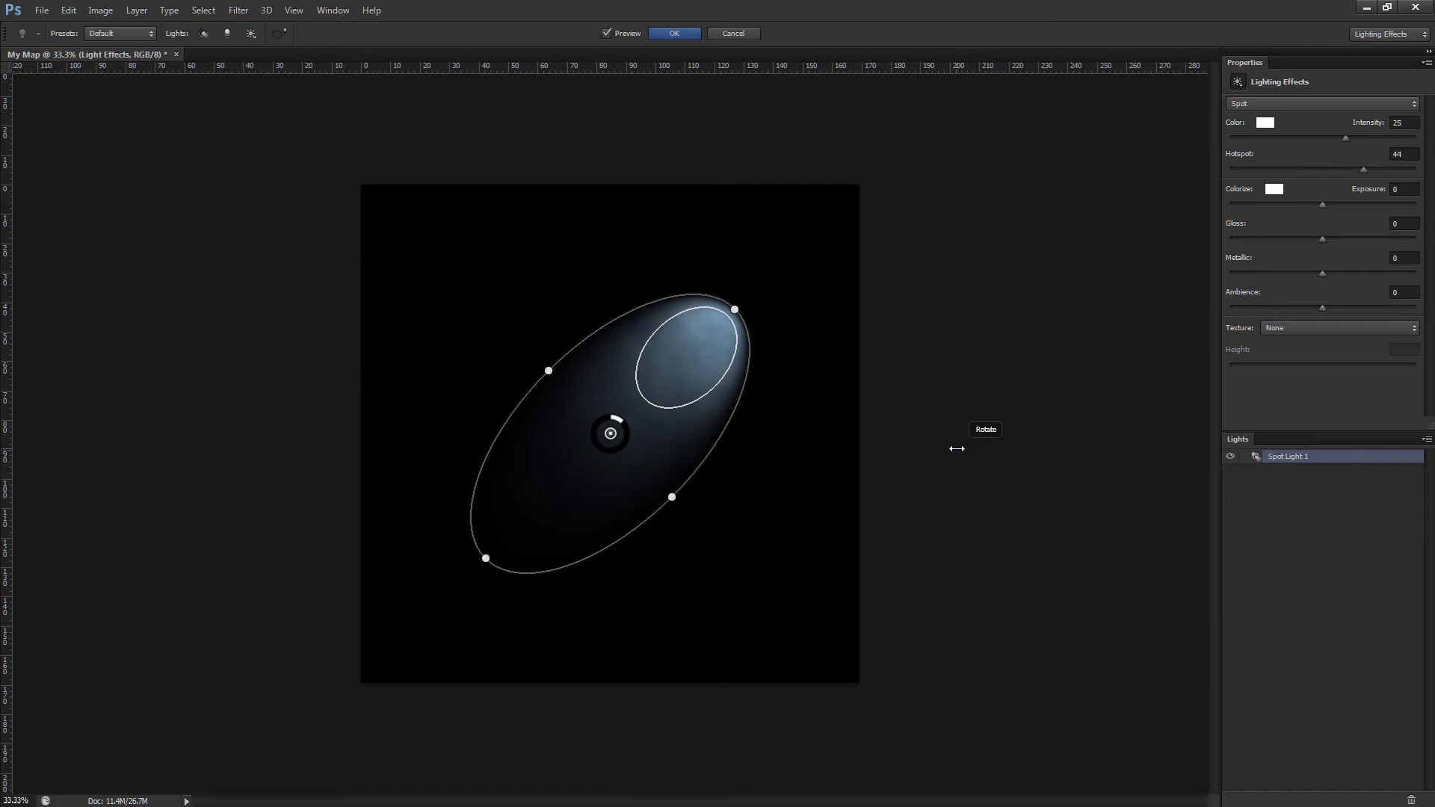
key(alt)
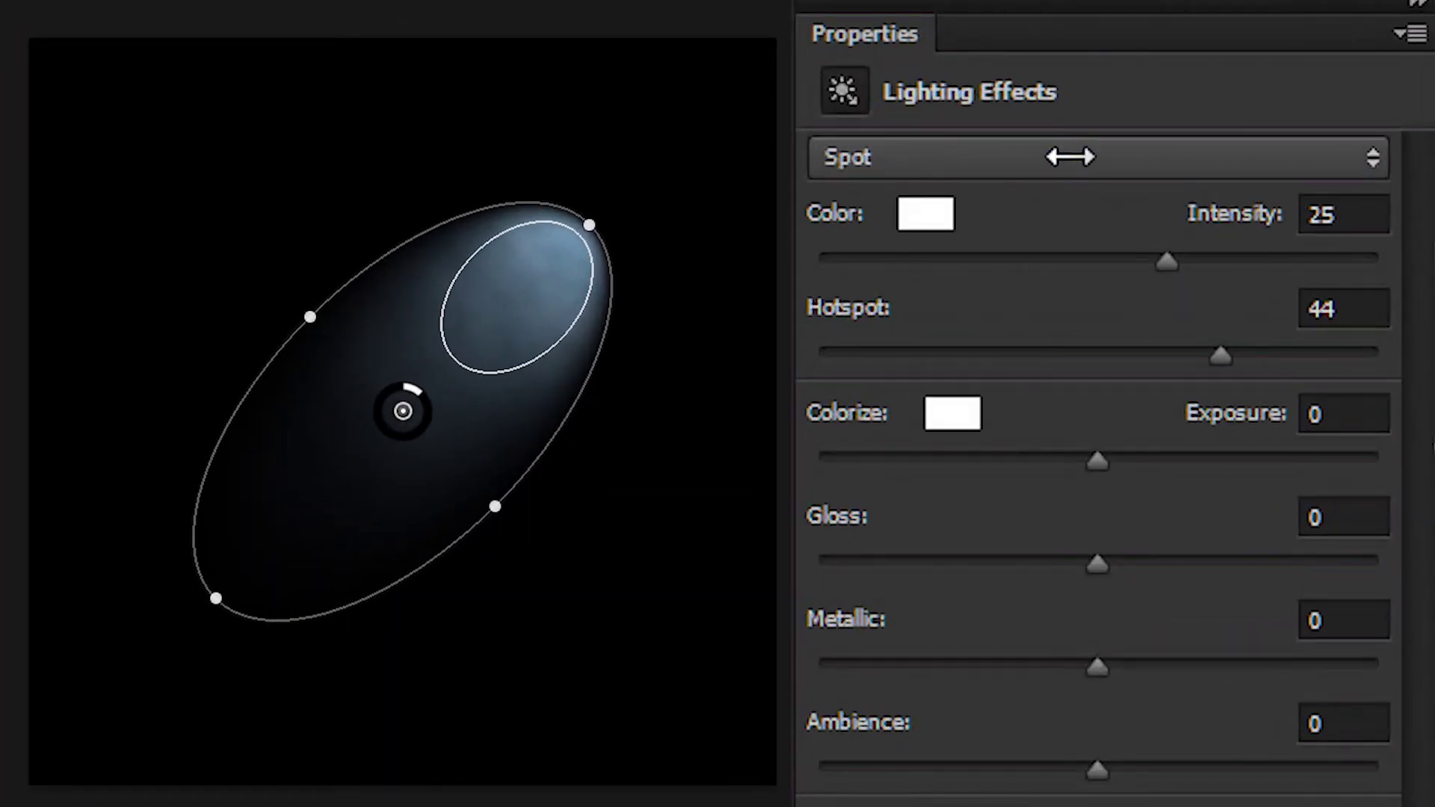
Change the spotlight to a Point light and set its intensity to 6.
click(1070, 157)
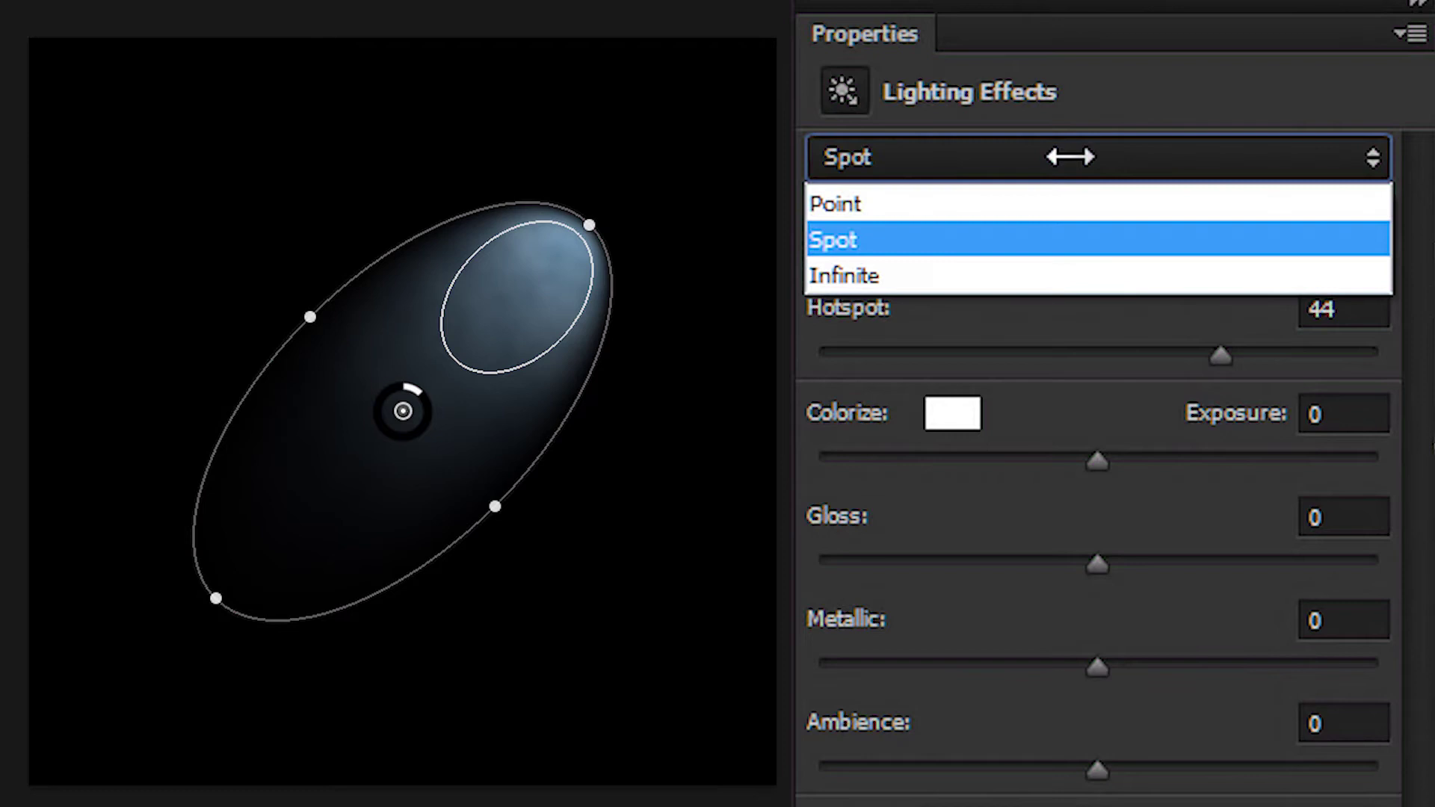
click(1055, 194)
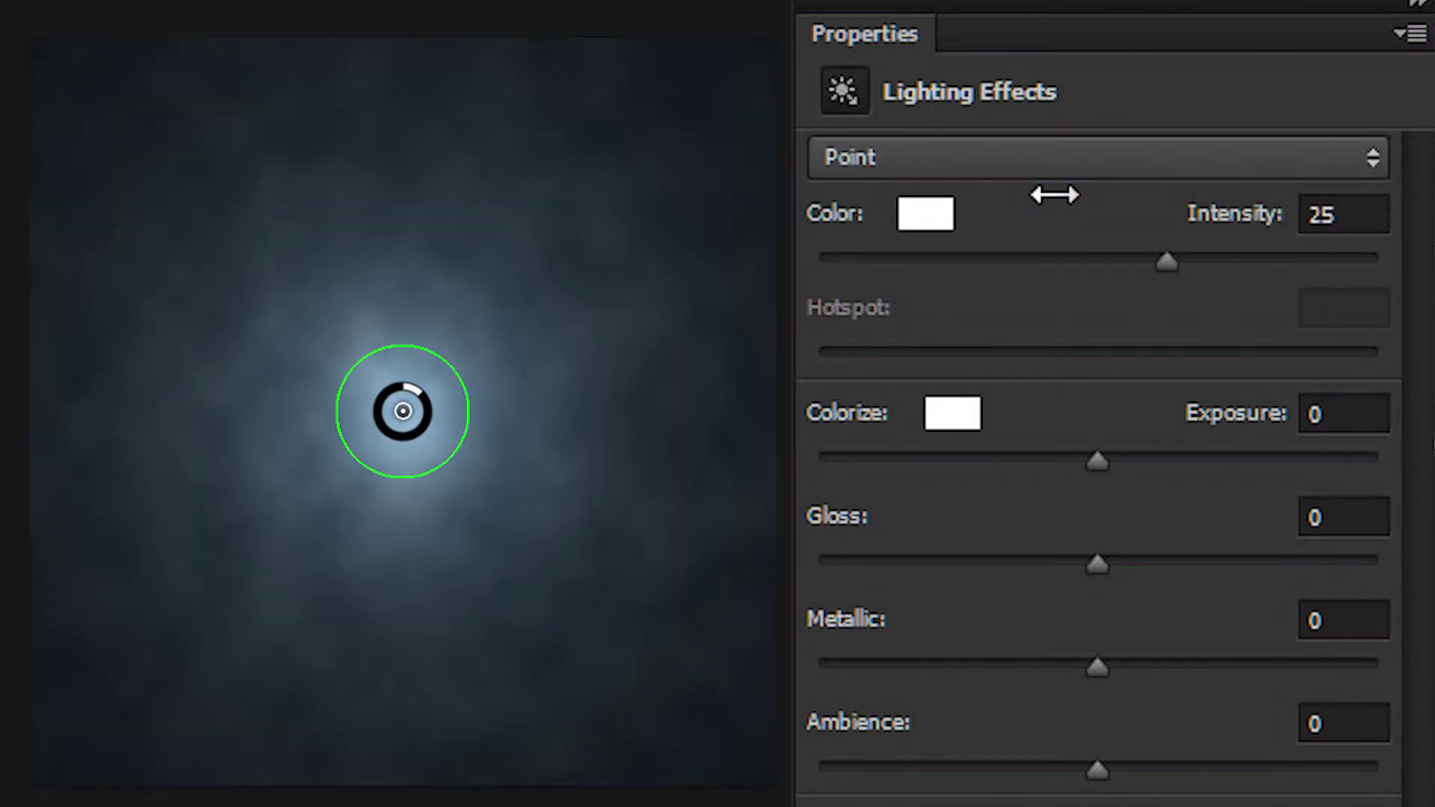
click(1359, 223)
text(6)
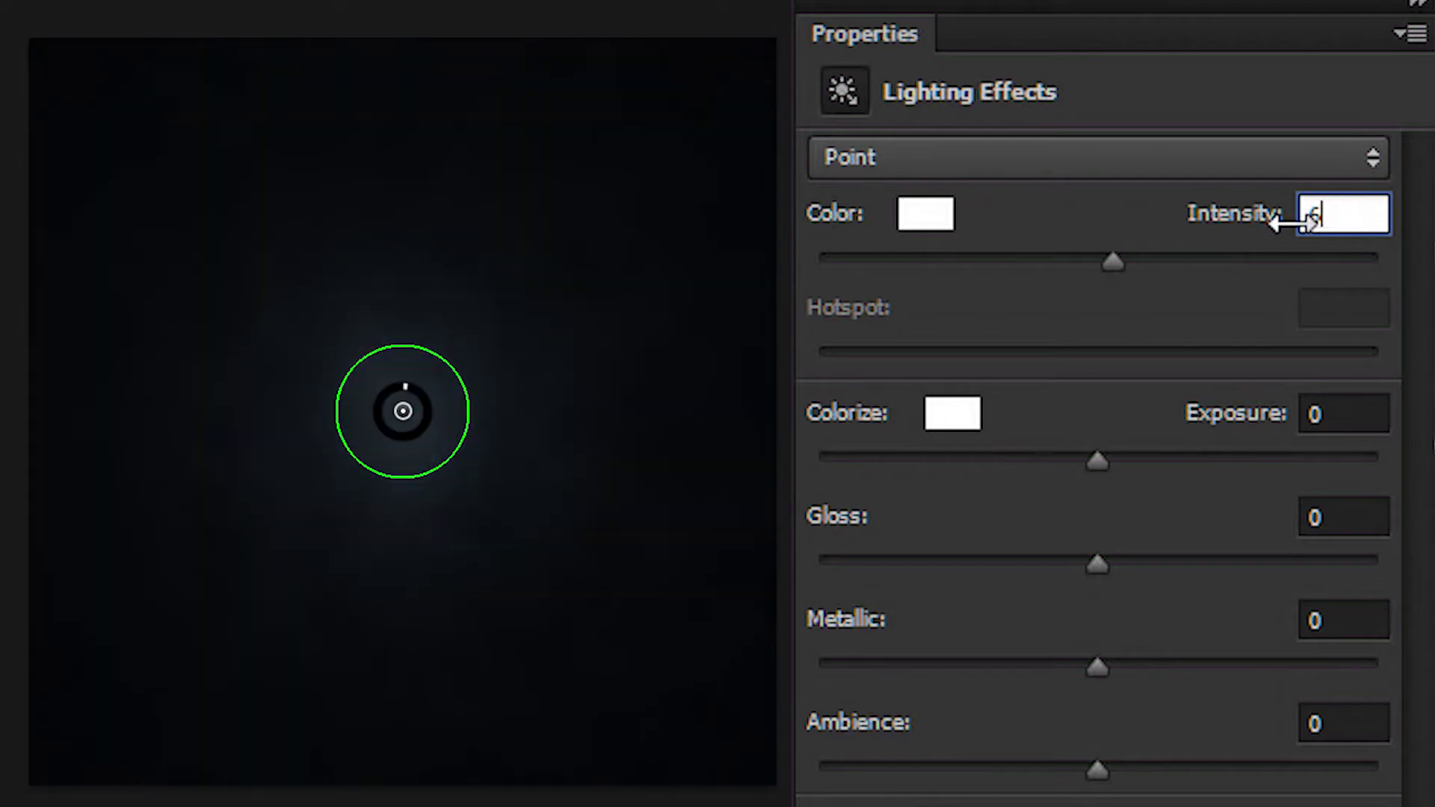
key(Tab)
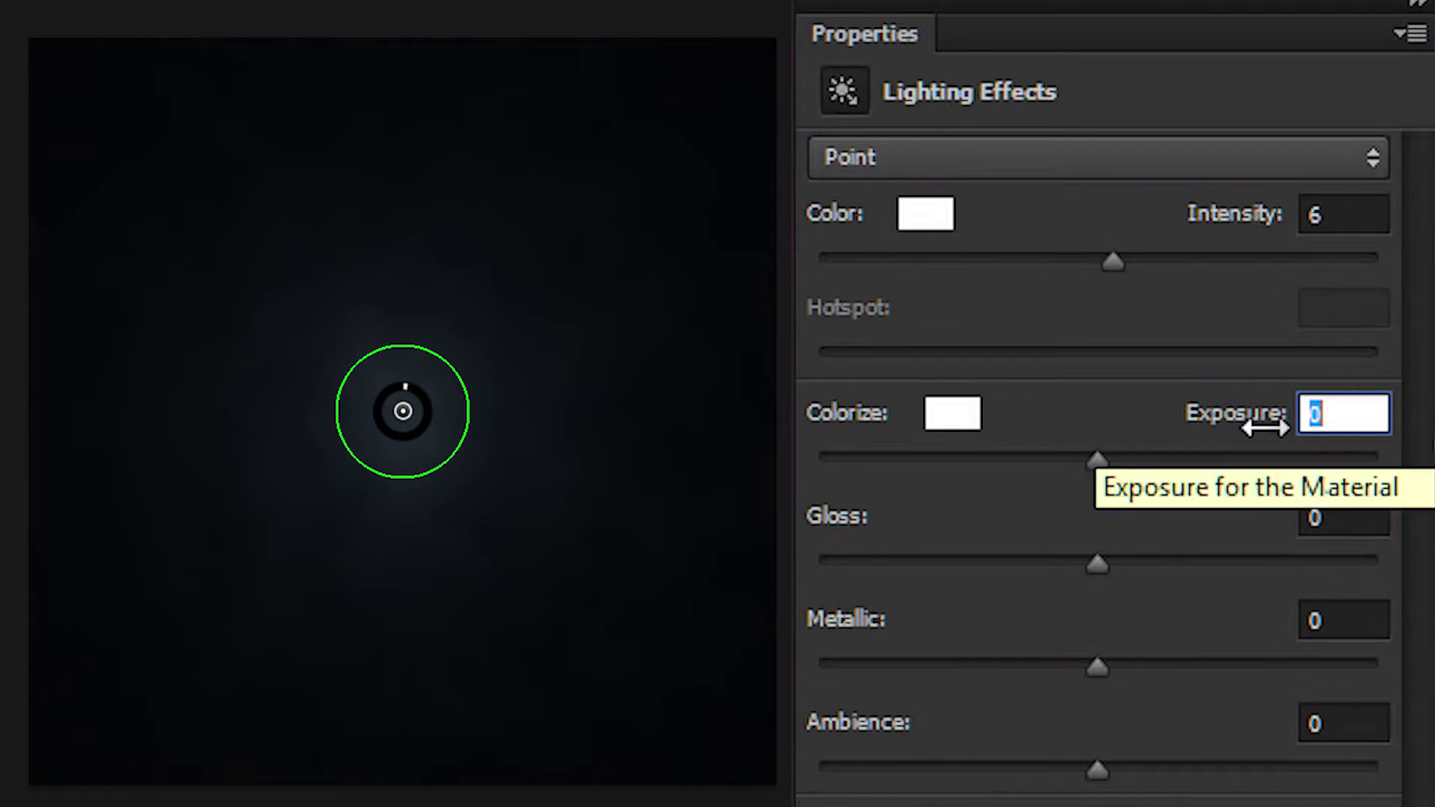
Set the lighting's Gloss to -100, Metallic to 100 and Ambience to 8.
key(Tab)
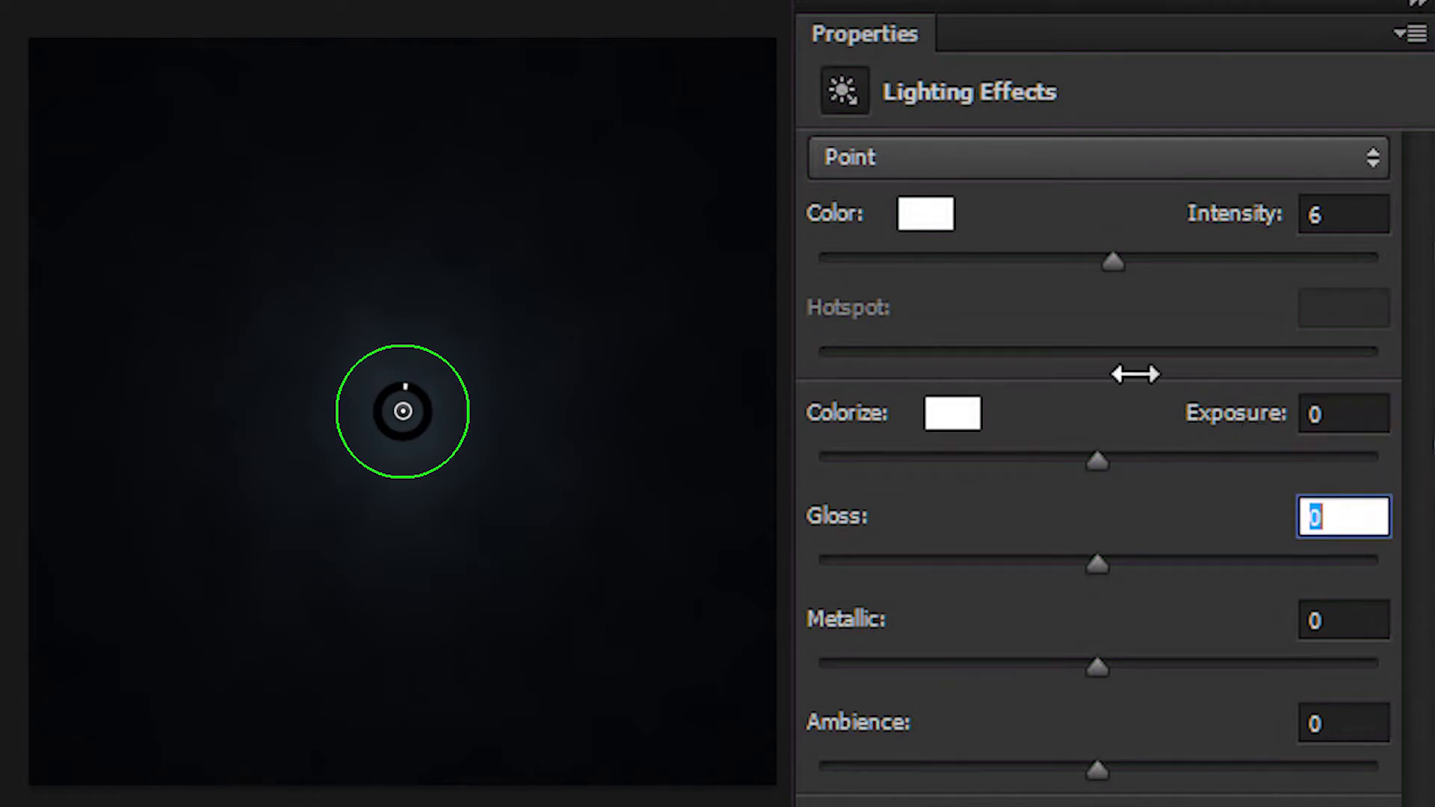
text(-100)
key(Tab)
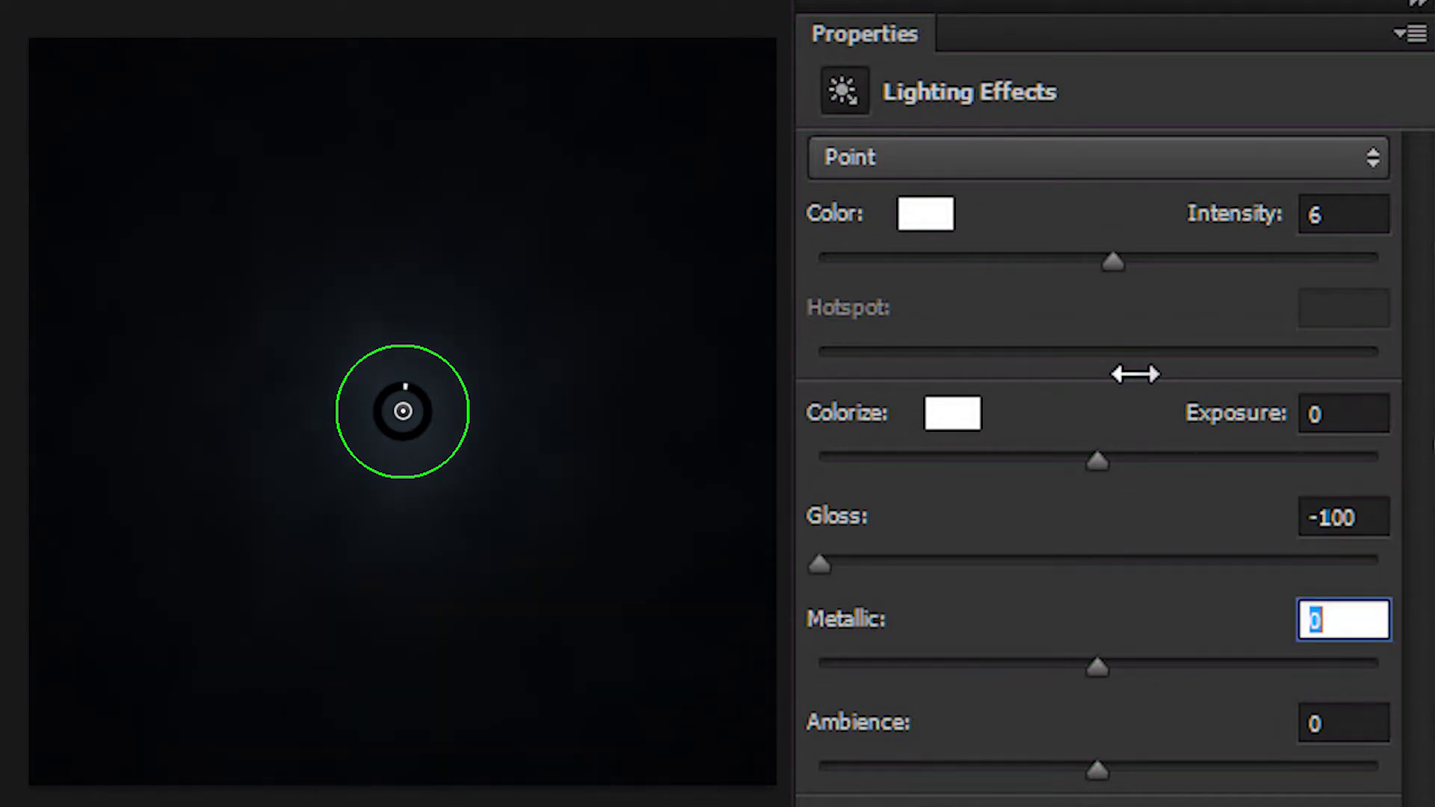
text(100)
scroll(1135, 298, down, 4)
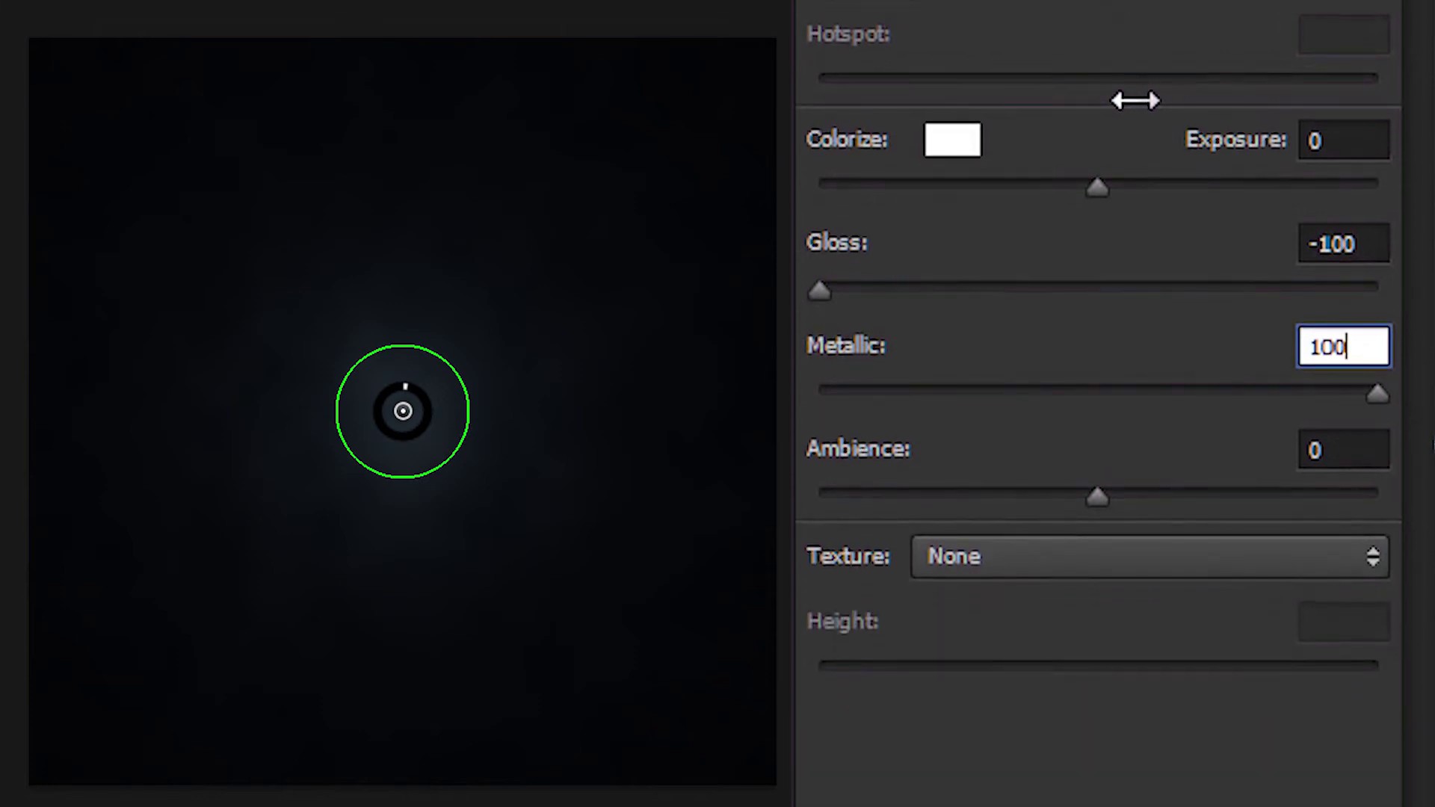
key(Tab)
text(8)
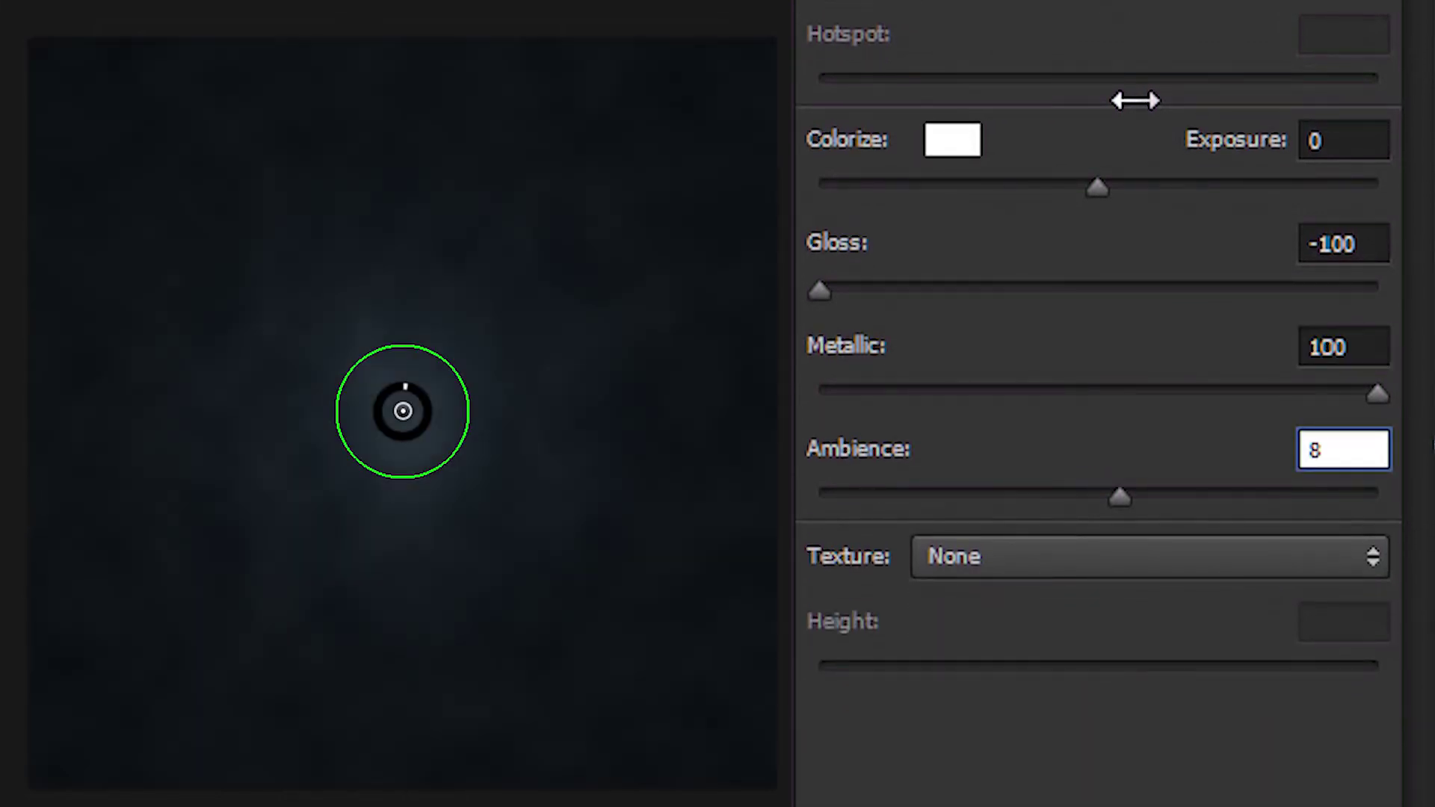
Use the Red channel as the lighting texture with a height of 10.
click(1079, 565)
click(1067, 645)
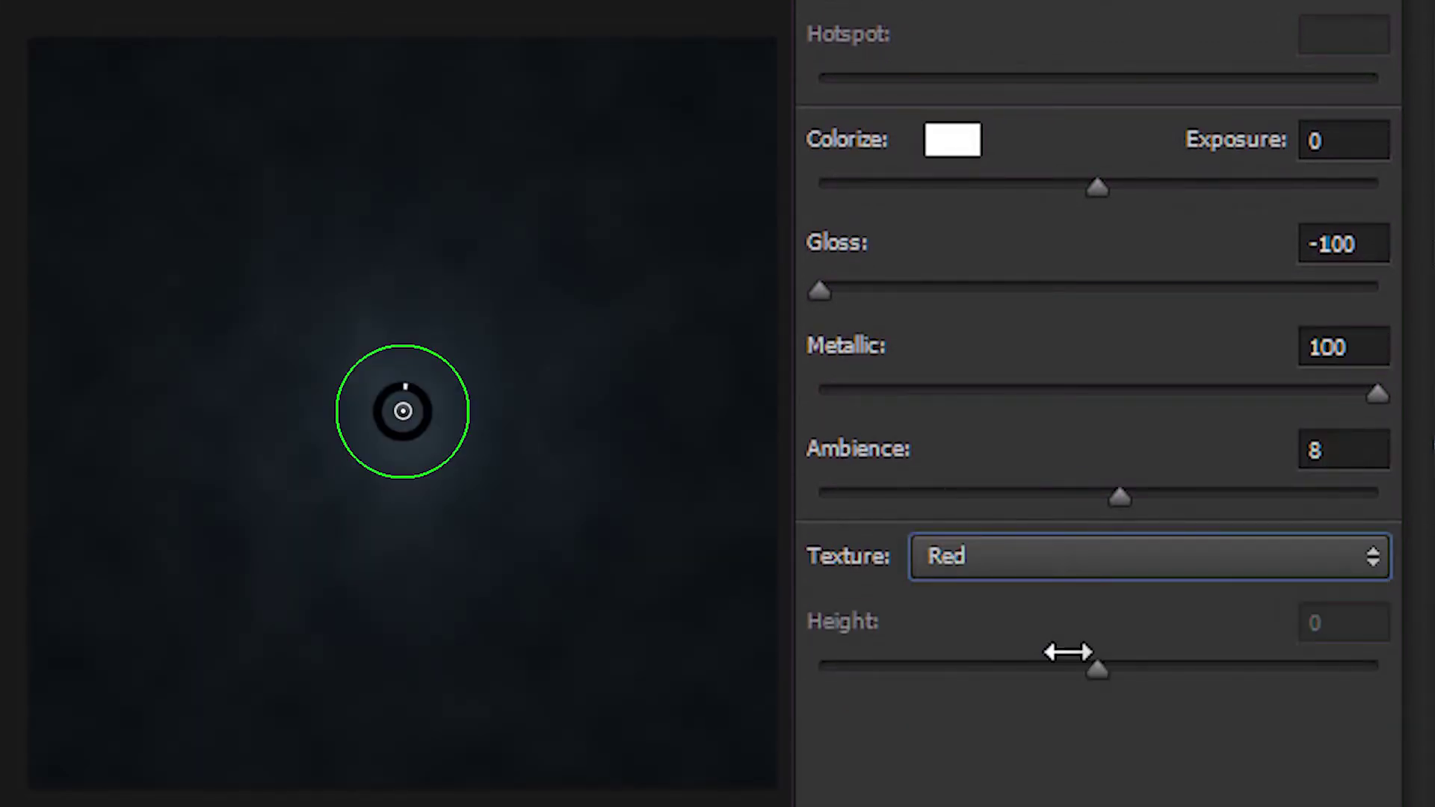
click(1338, 622)
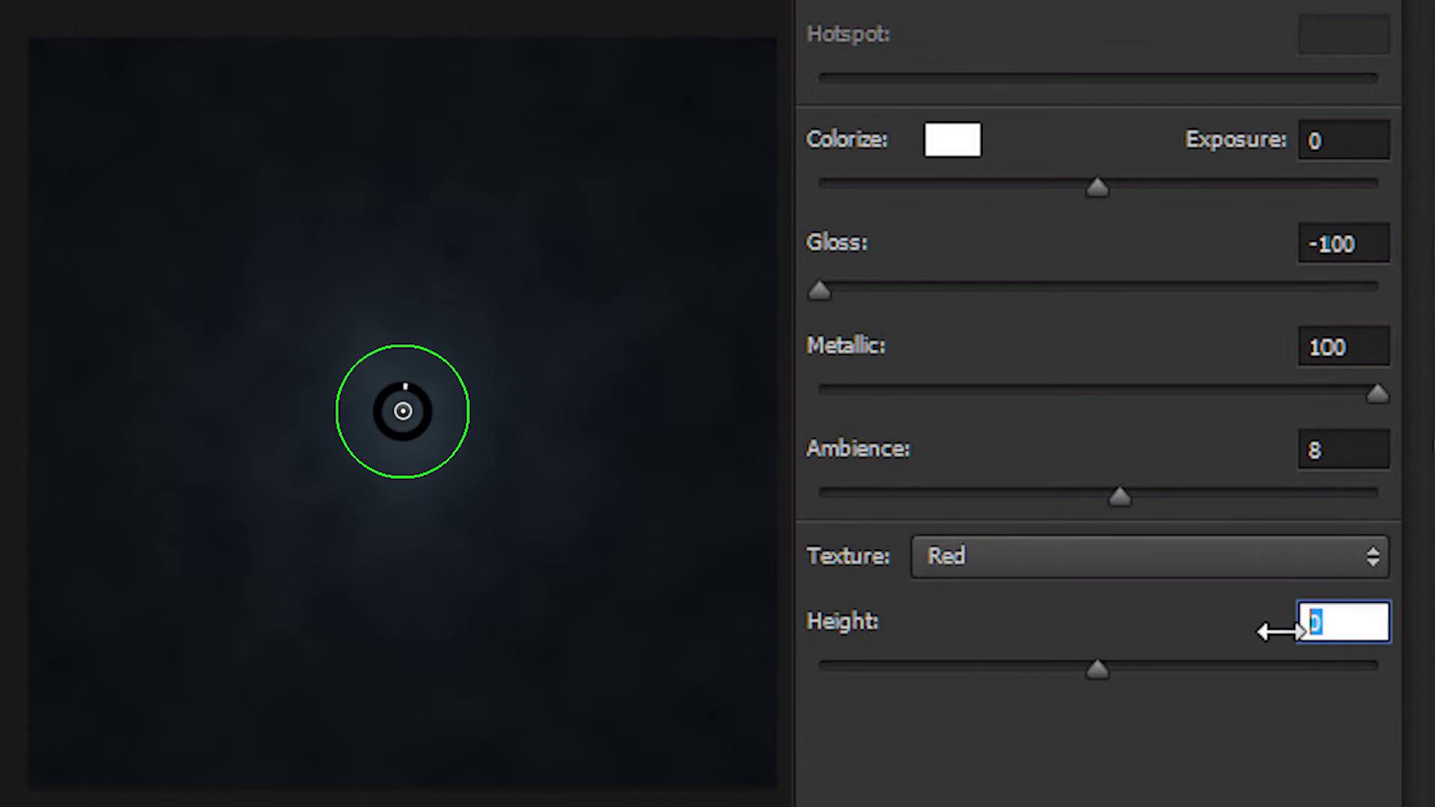
text(10)
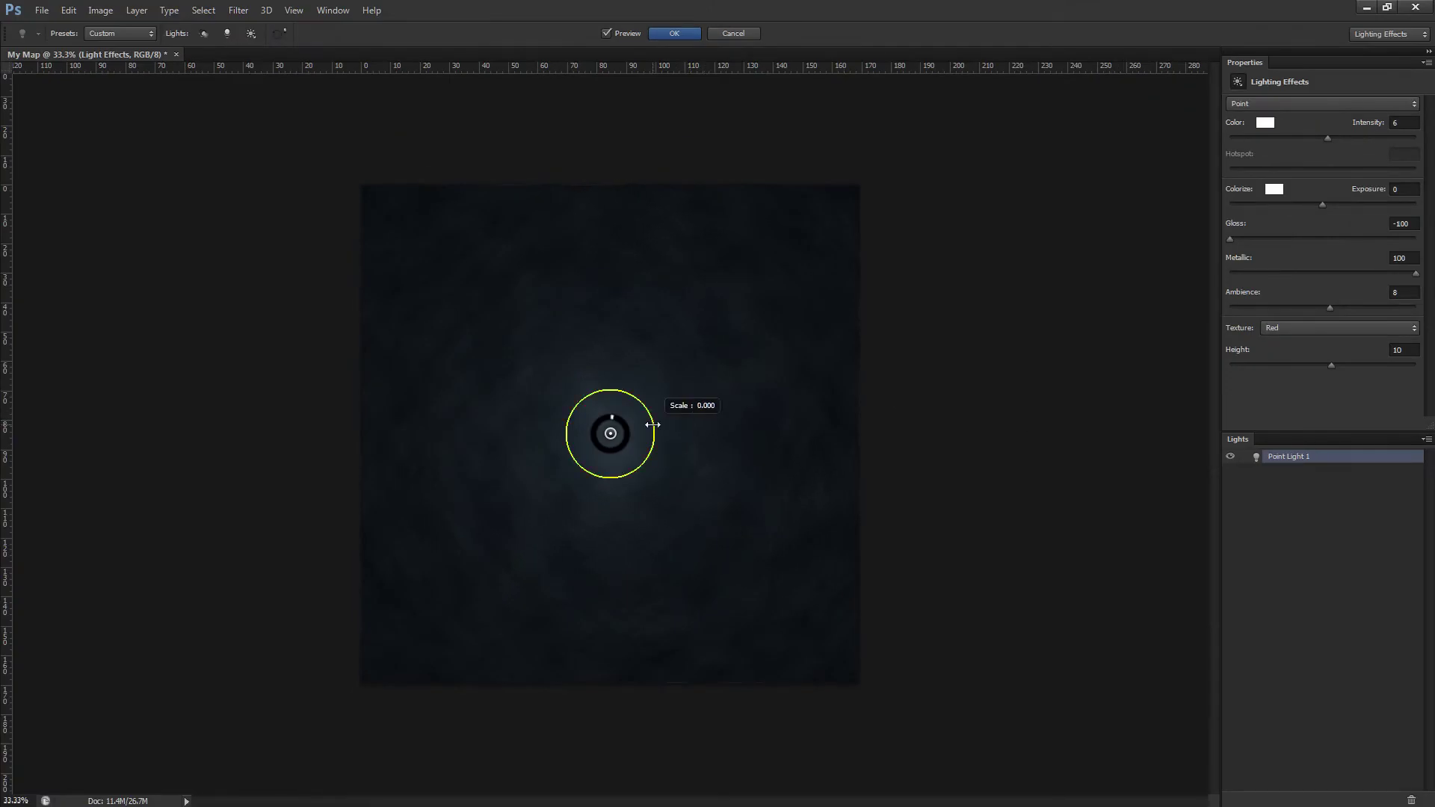
Enlarge the first point light until its circle reaches the canvas corners, and move it to the canvas's upper-left corner.
drag(653, 424, 962, 408)
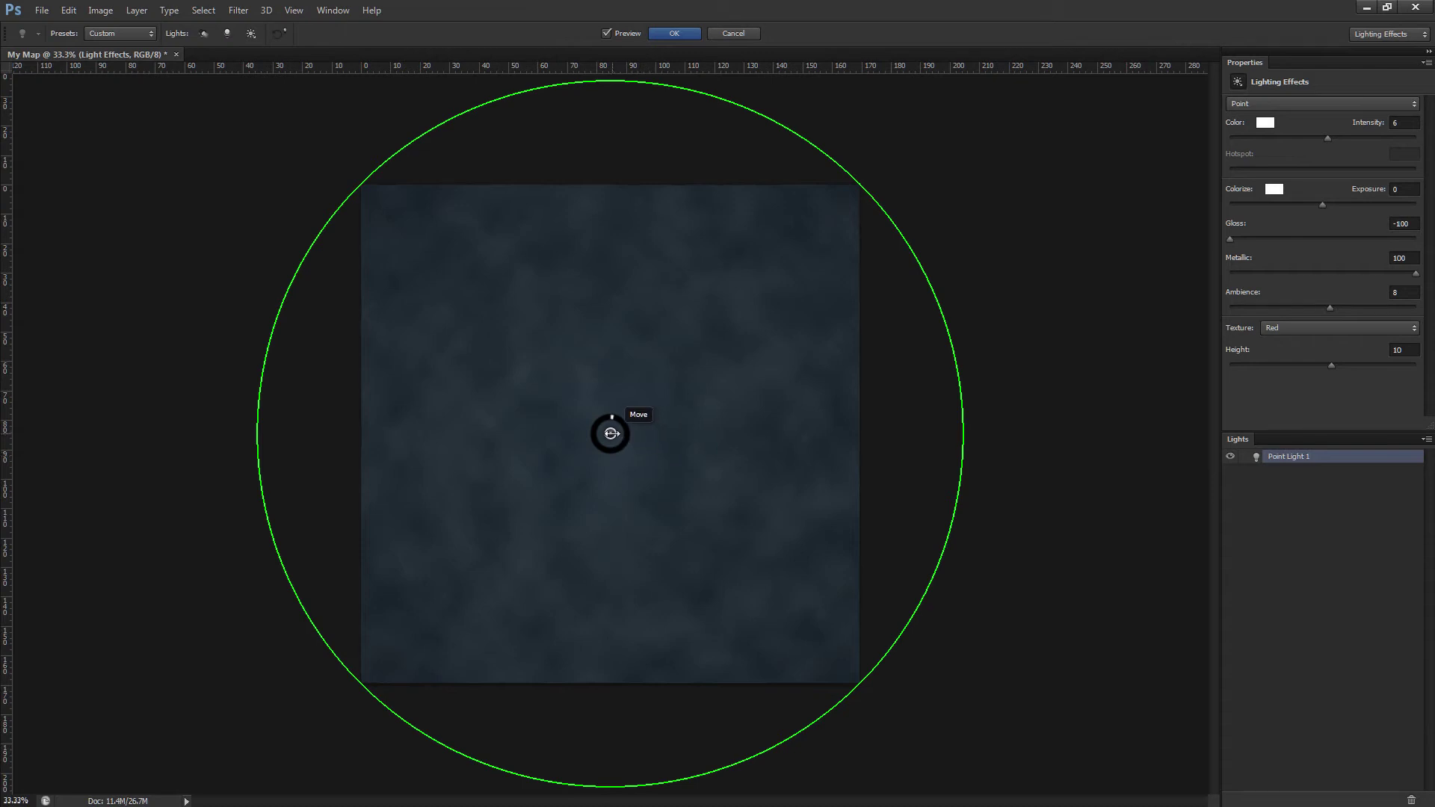
drag(612, 434, 364, 187)
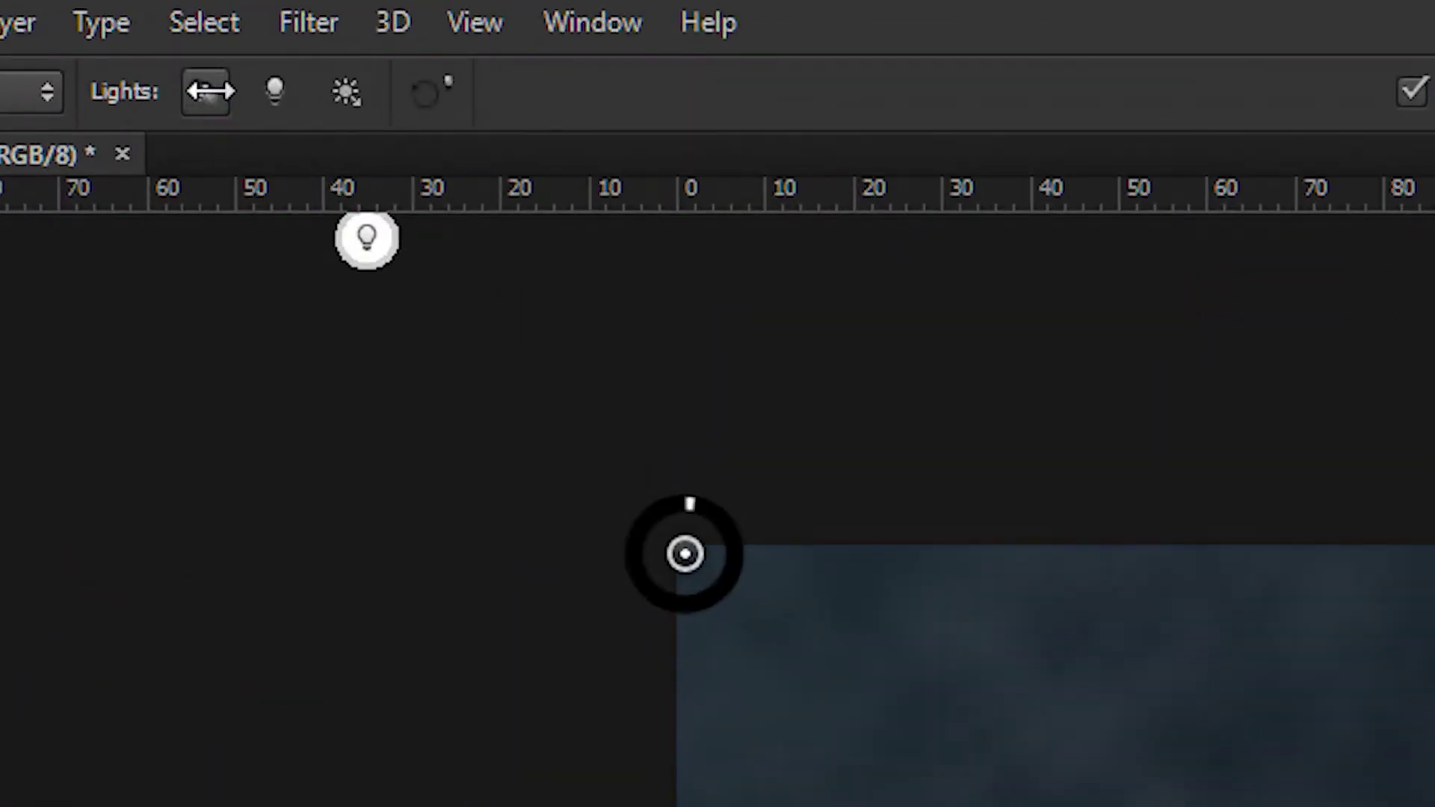
Add a second point light with intensity 6, enlarge it to reach the canvas corners, and place it at the upper-right corner.
click(273, 90)
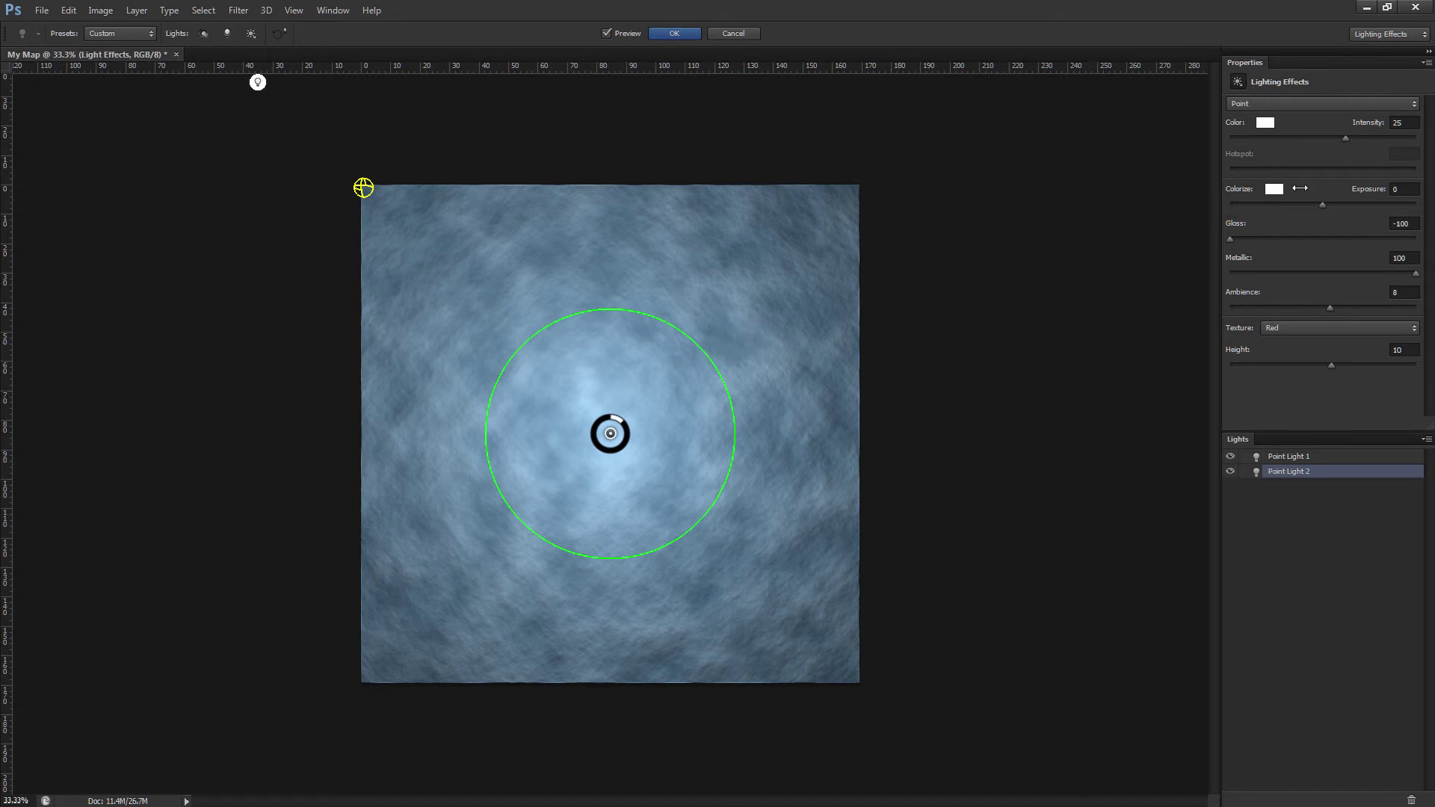
click(1396, 124)
text(6)
key(Return)
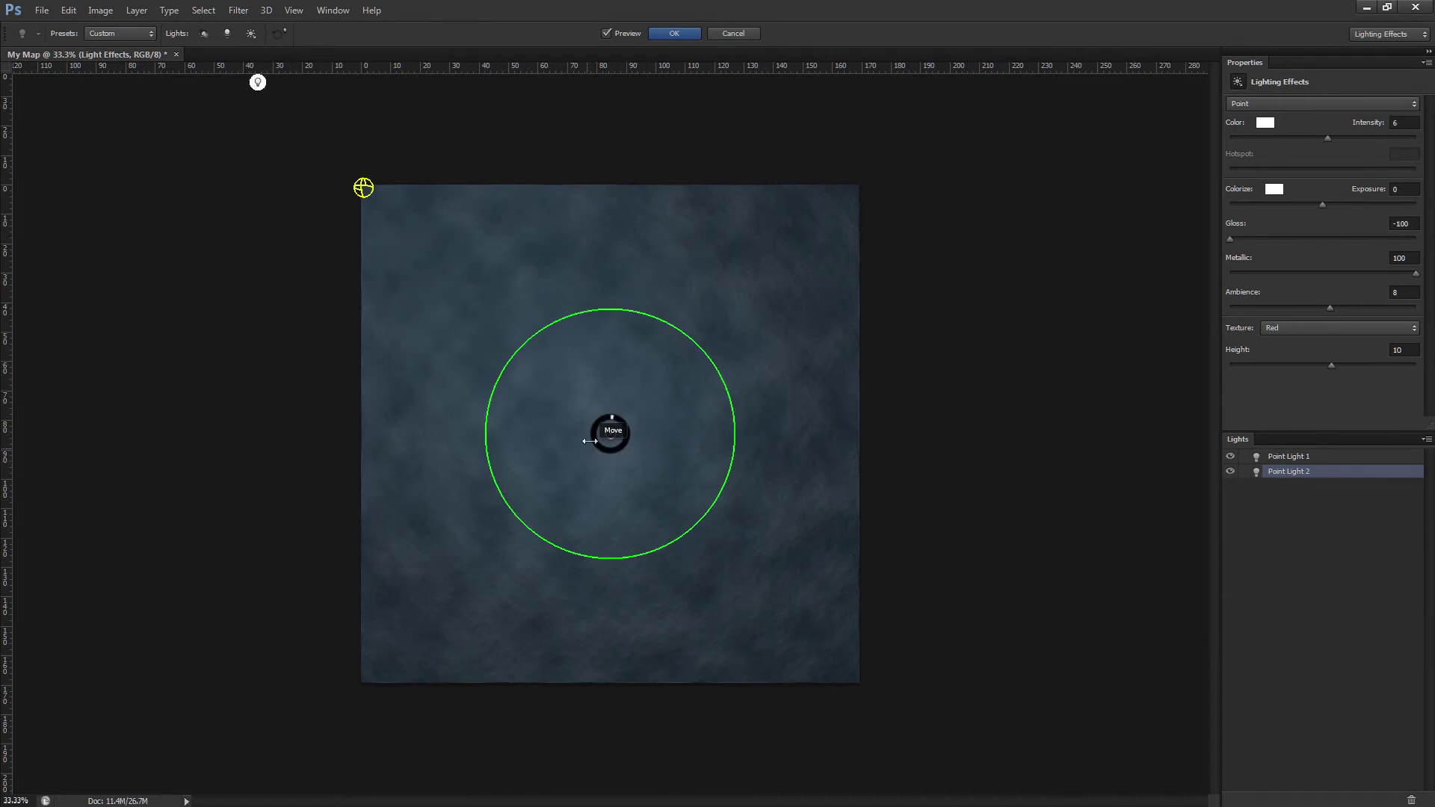
drag(697, 345, 934, 315)
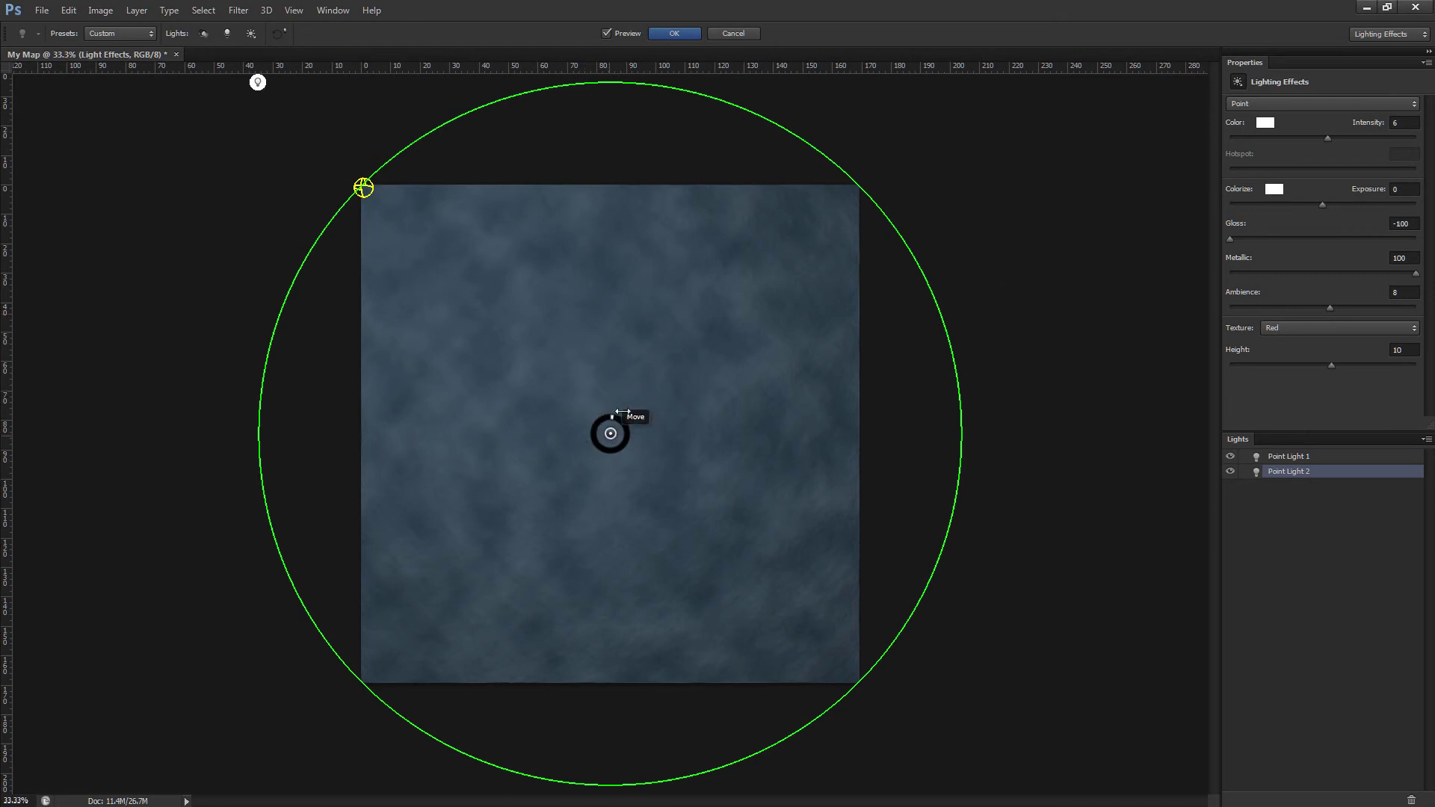
drag(609, 433, 858, 184)
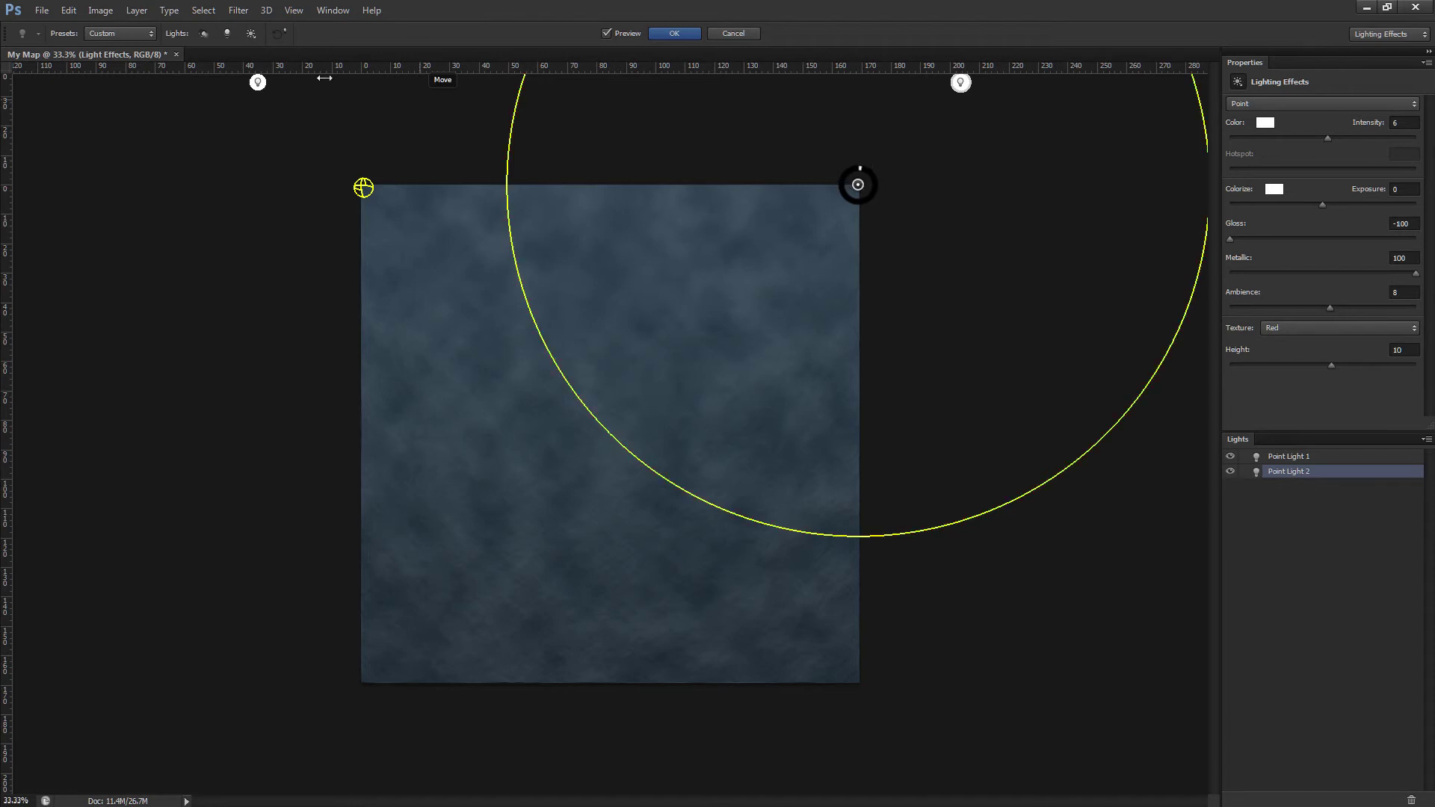
Add a third point light with intensity 6, scale it to about 1494, and place it at the canvas's lower-left corner.
click(227, 33)
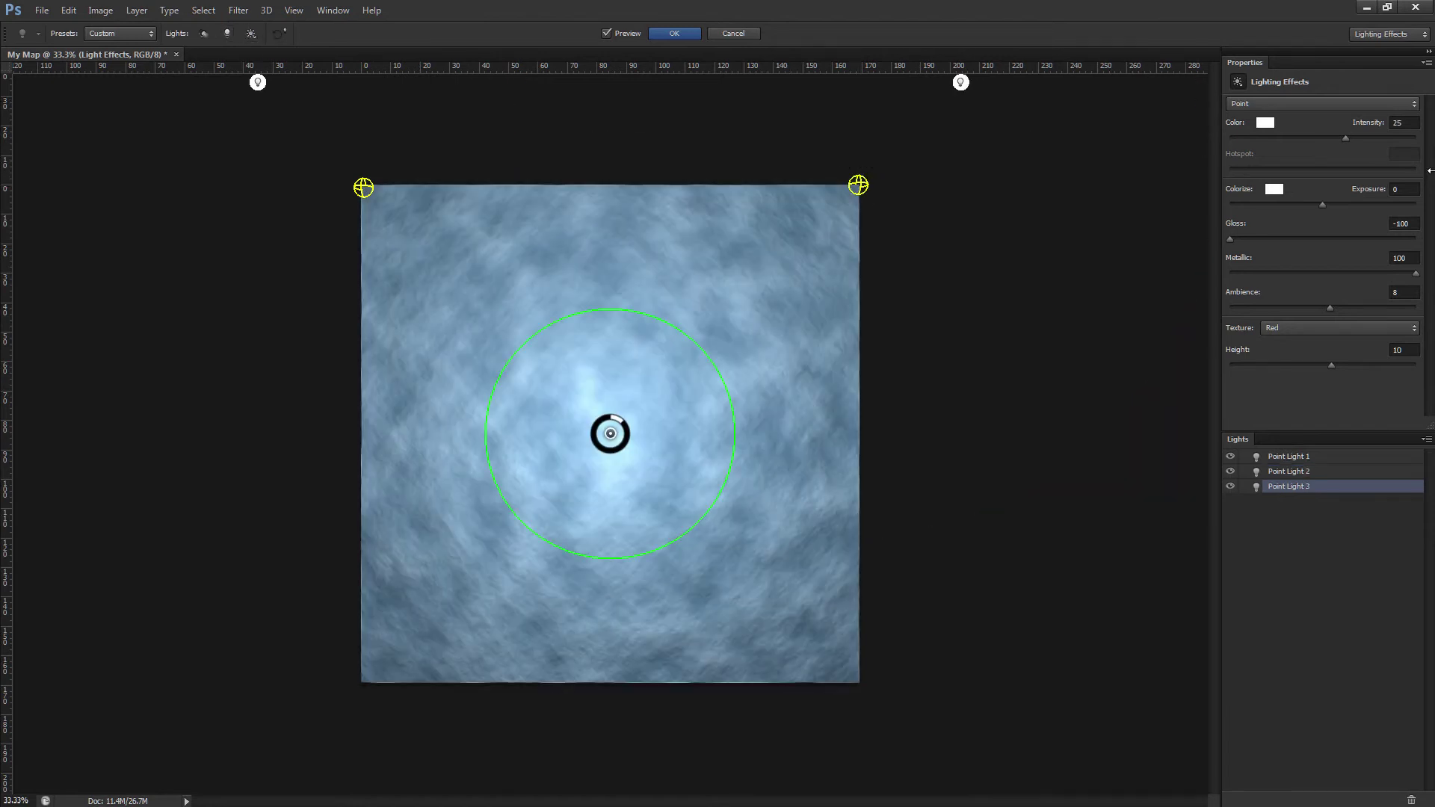
drag(1401, 122, 1353, 133)
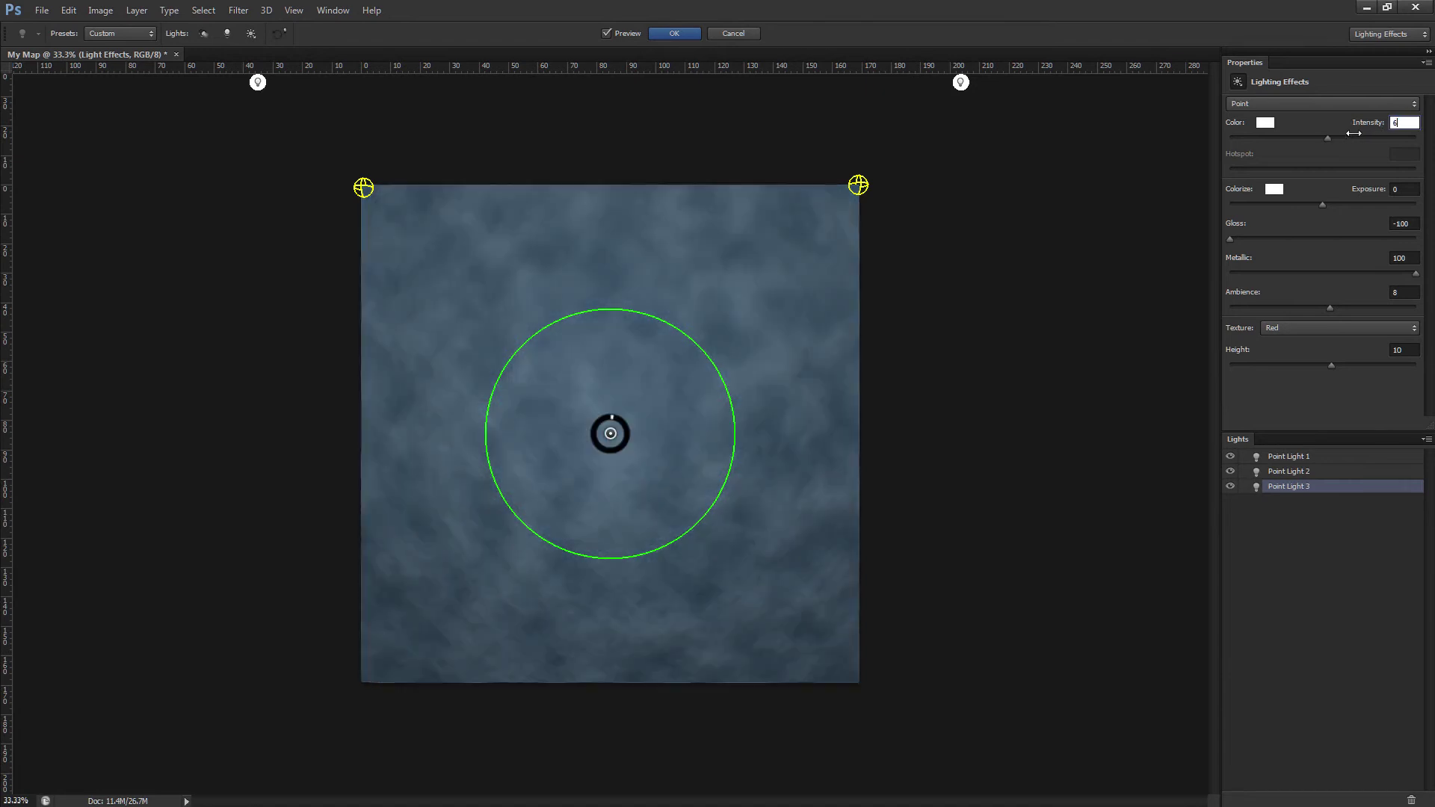
drag(675, 324, 902, 241)
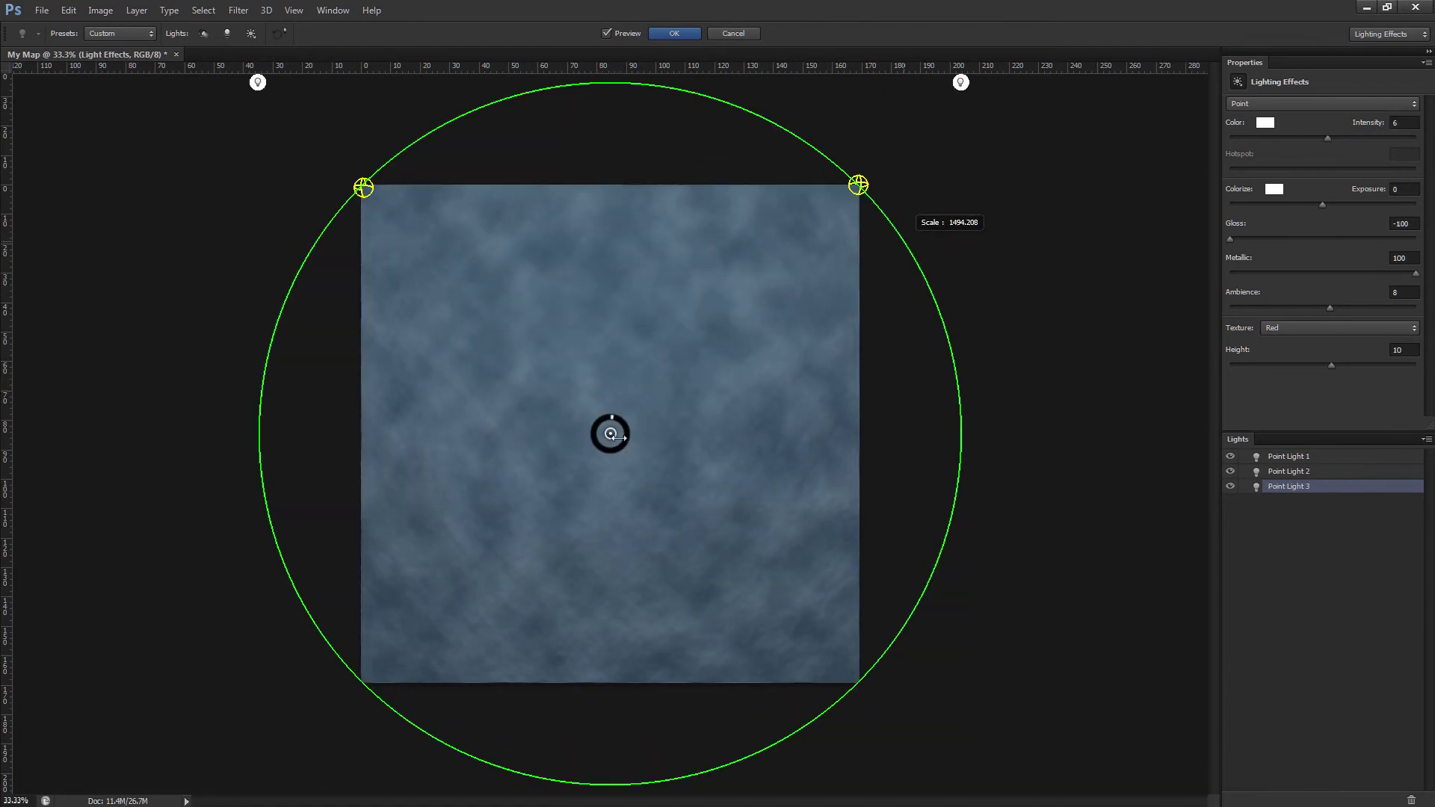
drag(610, 433, 362, 679)
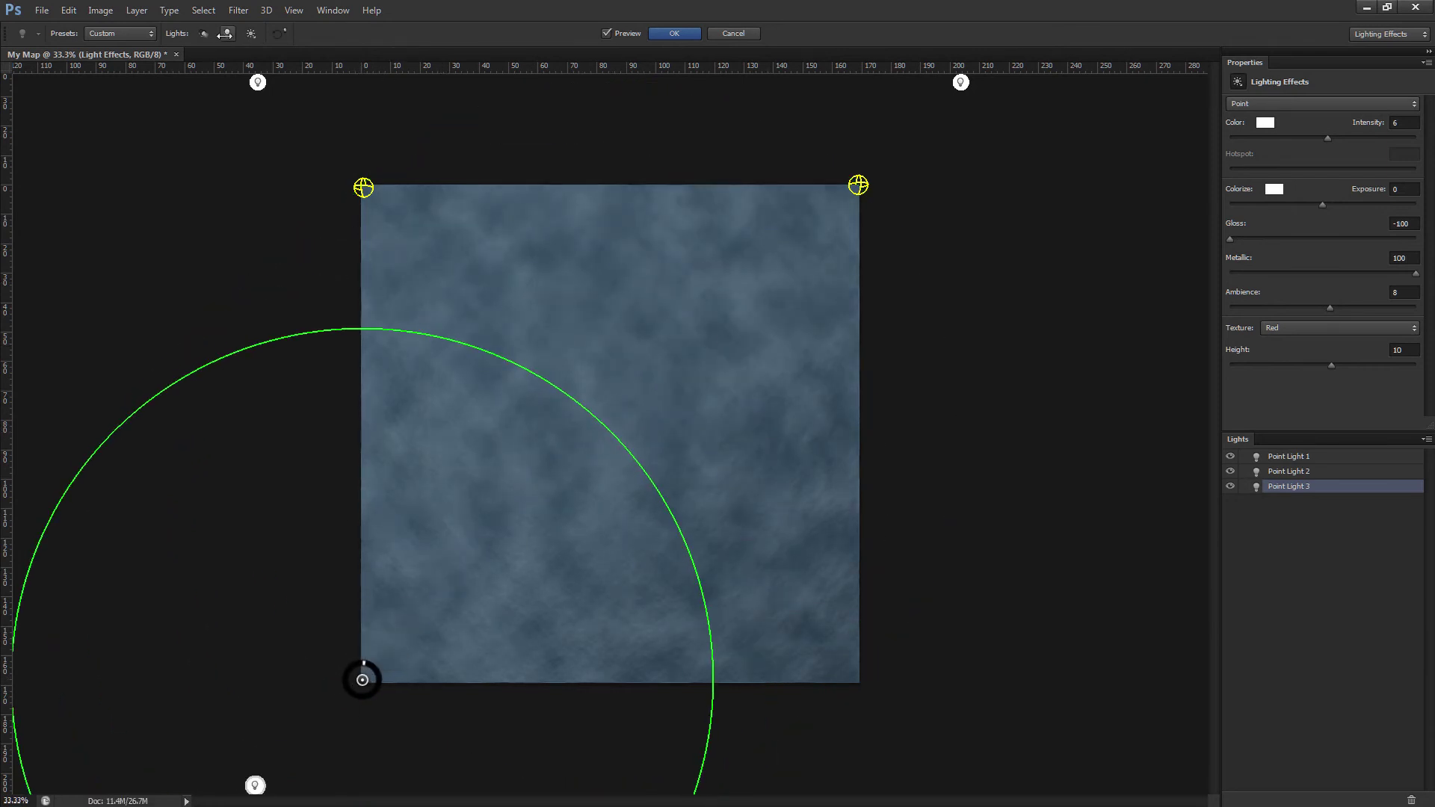
Add a fourth point light with intensity 6, scale it to about 1495, and place it at the canvas's lower-right corner.
click(228, 33)
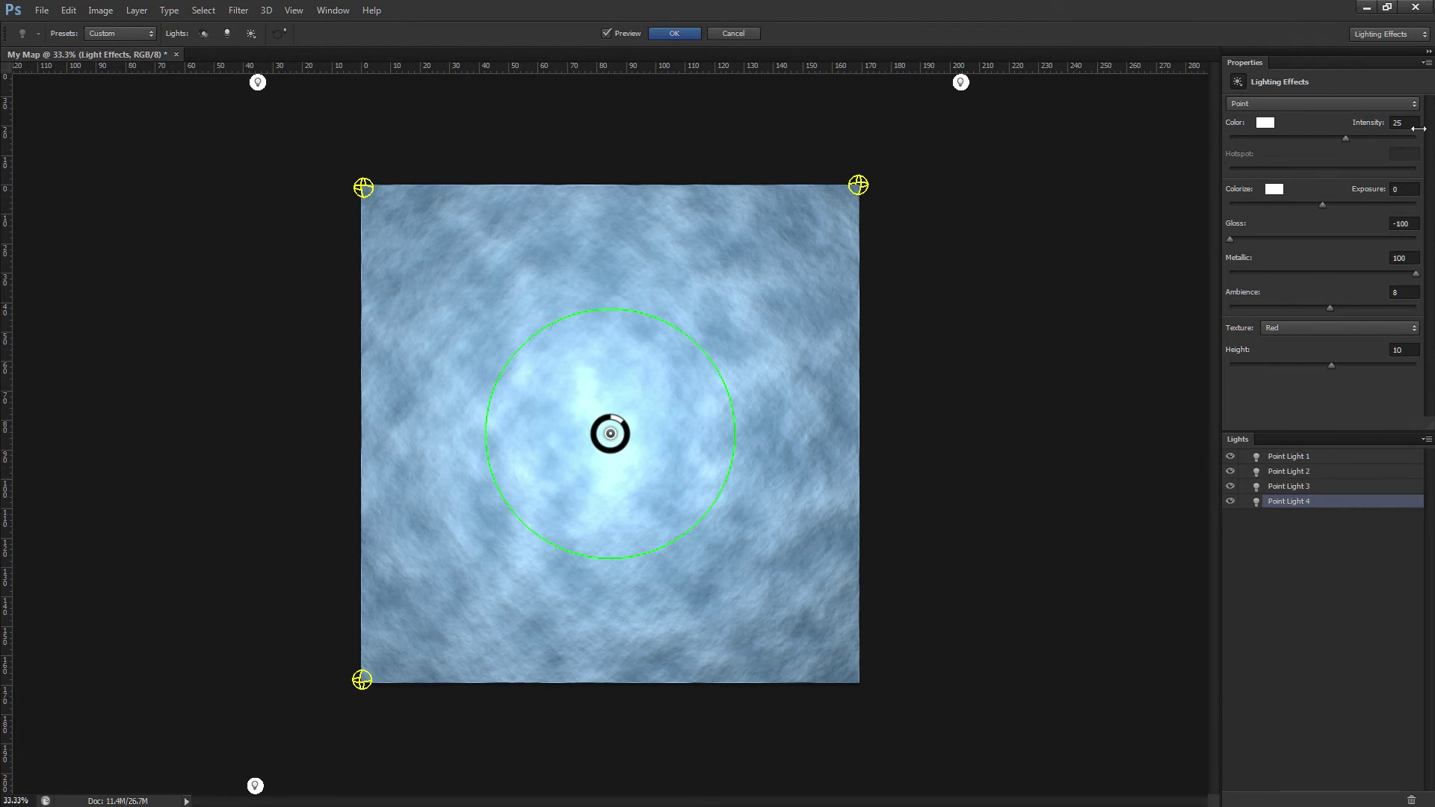
click(1369, 128)
text(6)
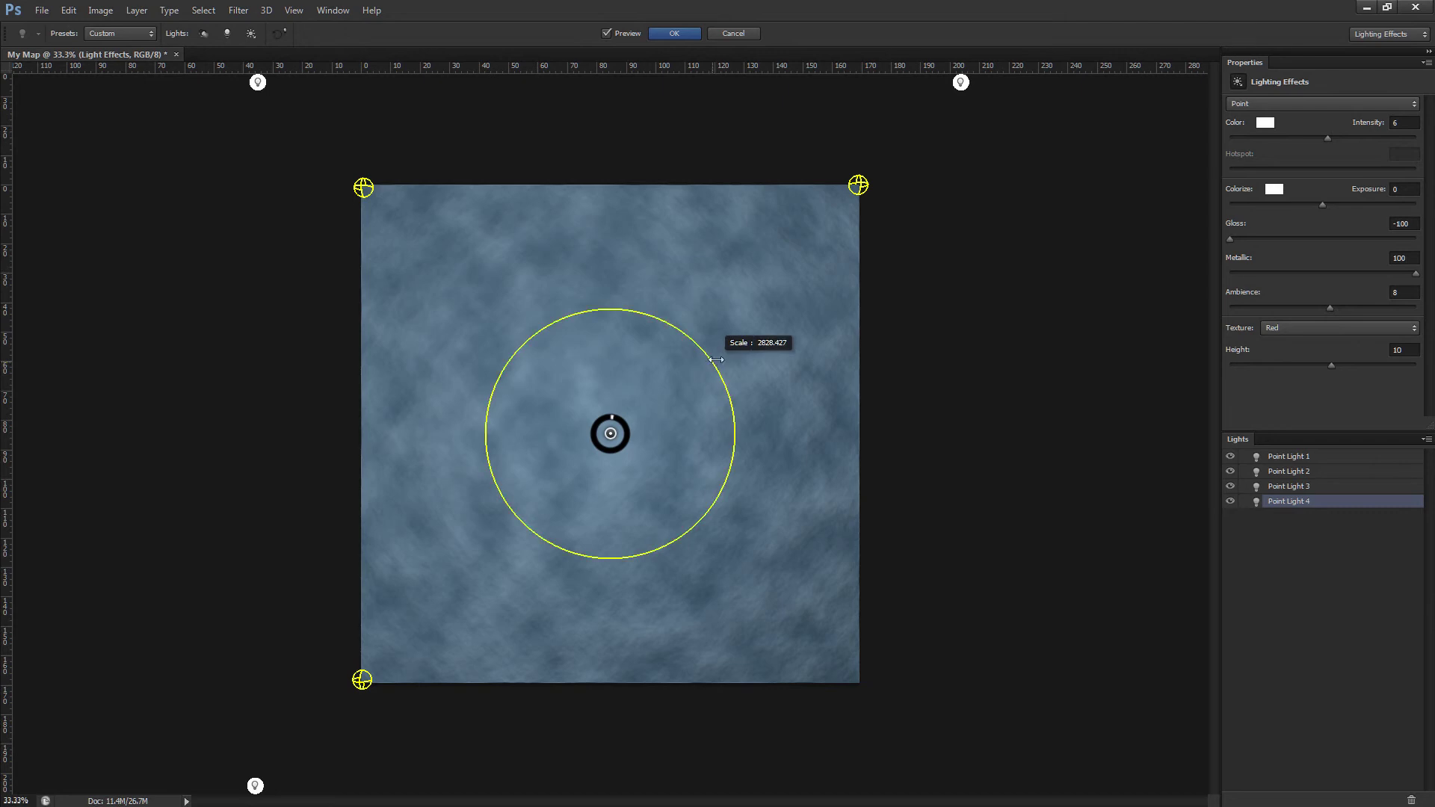
drag(712, 362, 890, 225)
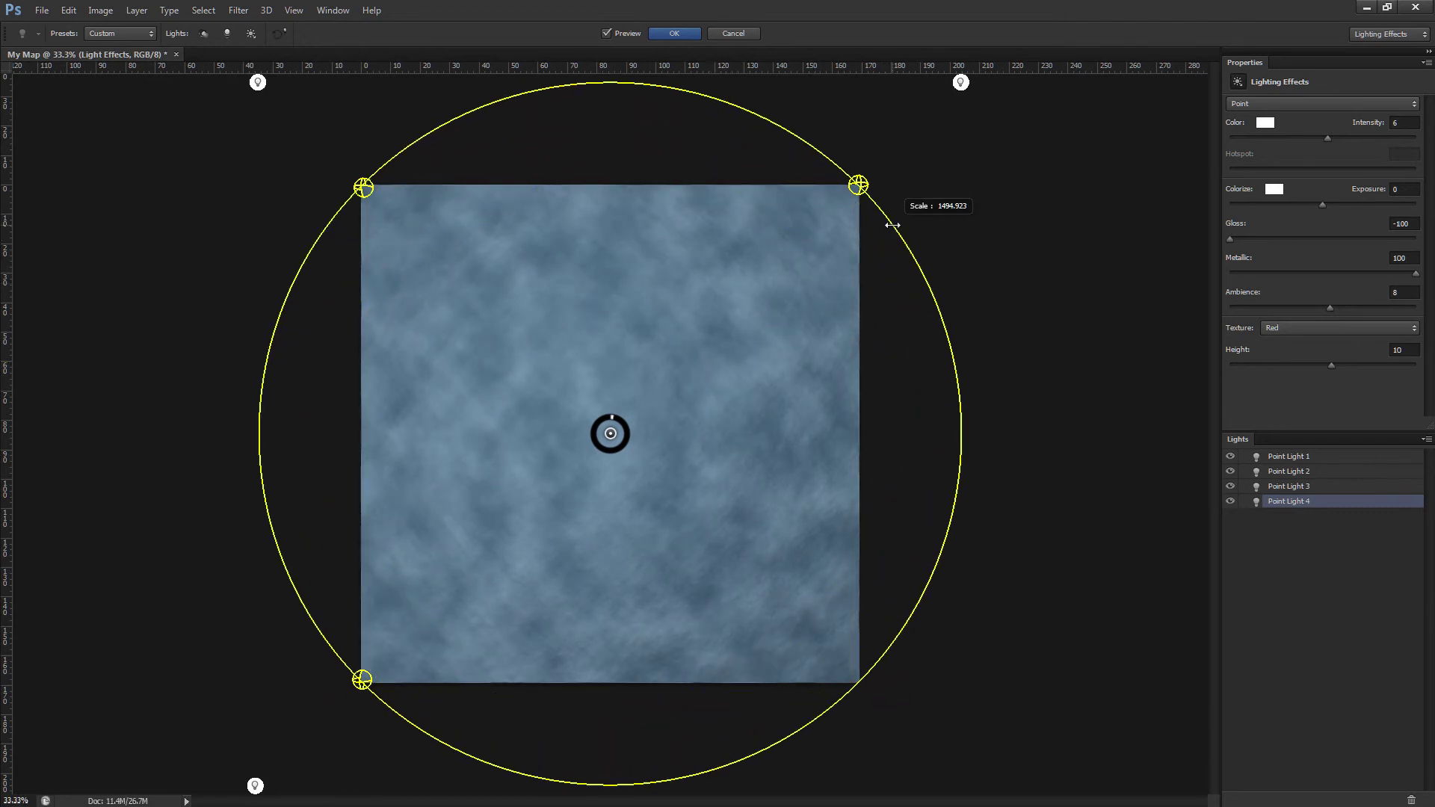
drag(620, 441, 857, 677)
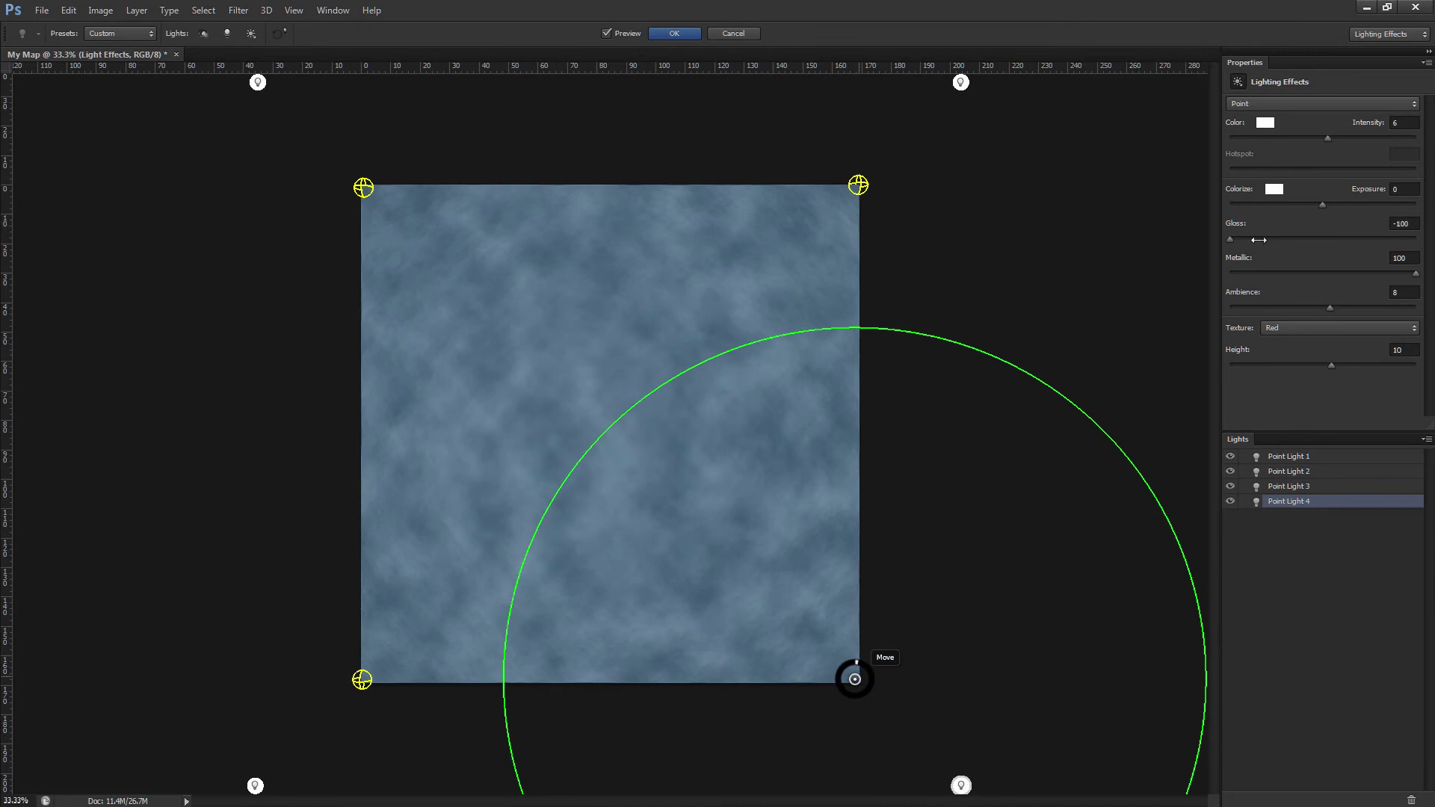
Add a fifth point light with intensity 6 at the canvas centre, scale it to about 1486, and select Point Light 4.
click(226, 34)
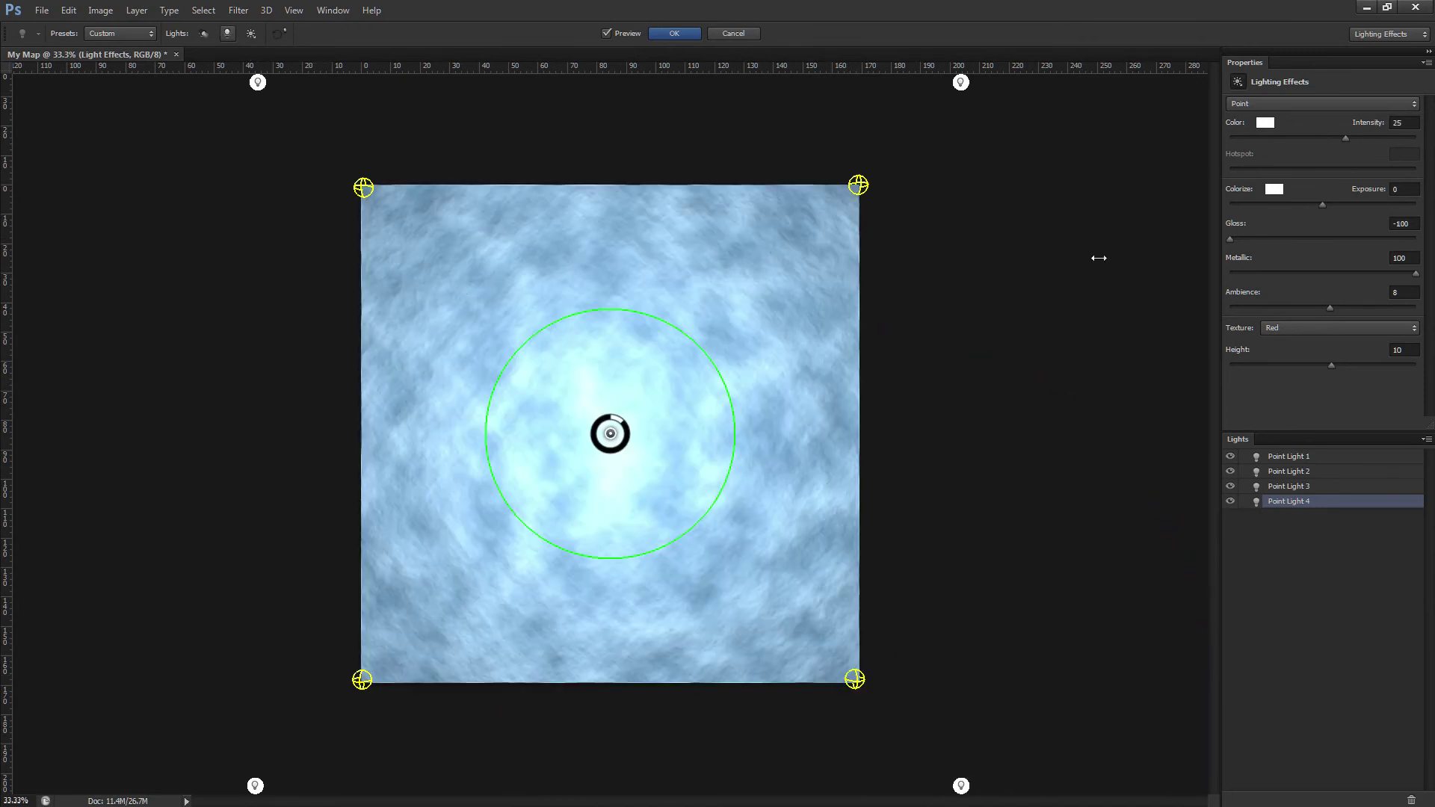
click(1379, 124)
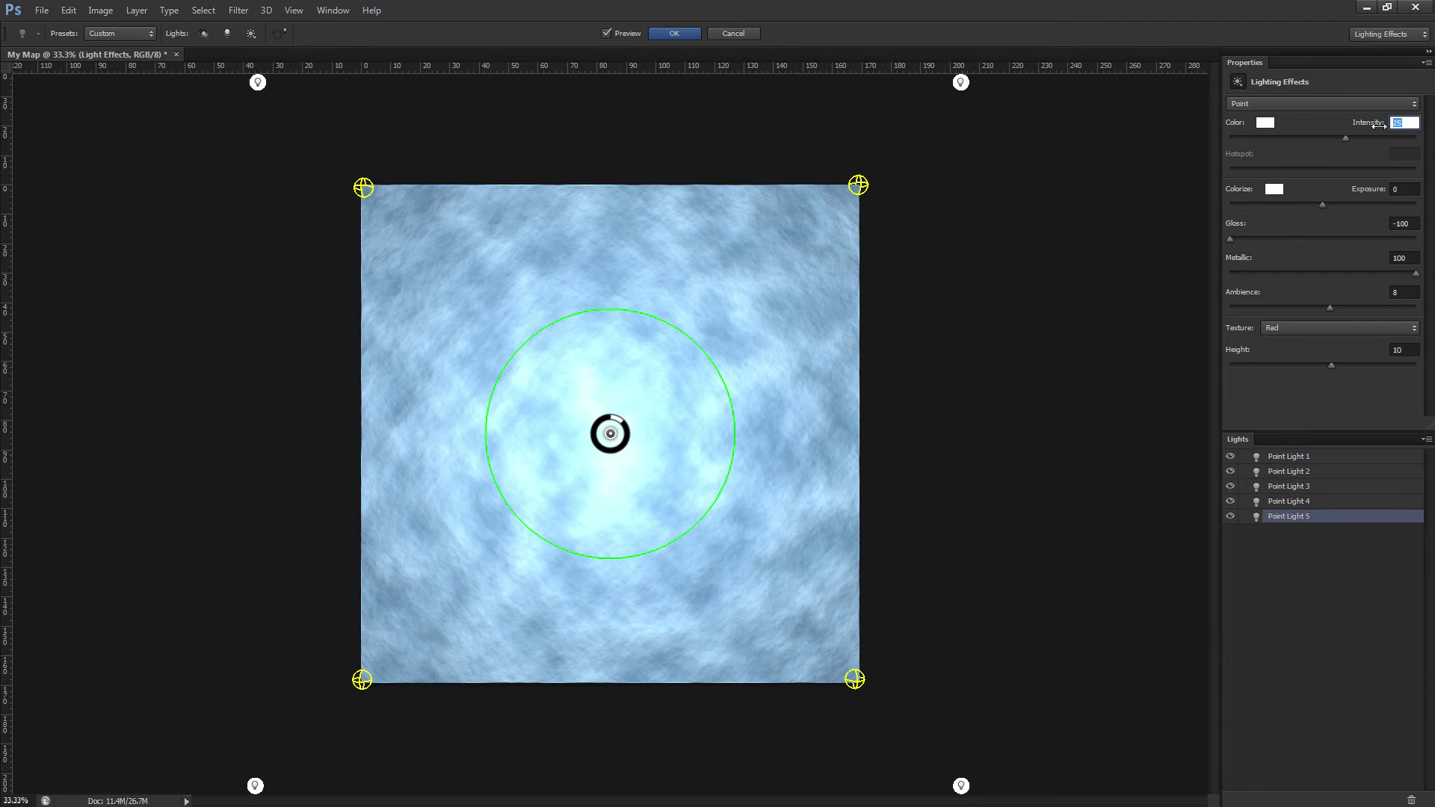
text(6)
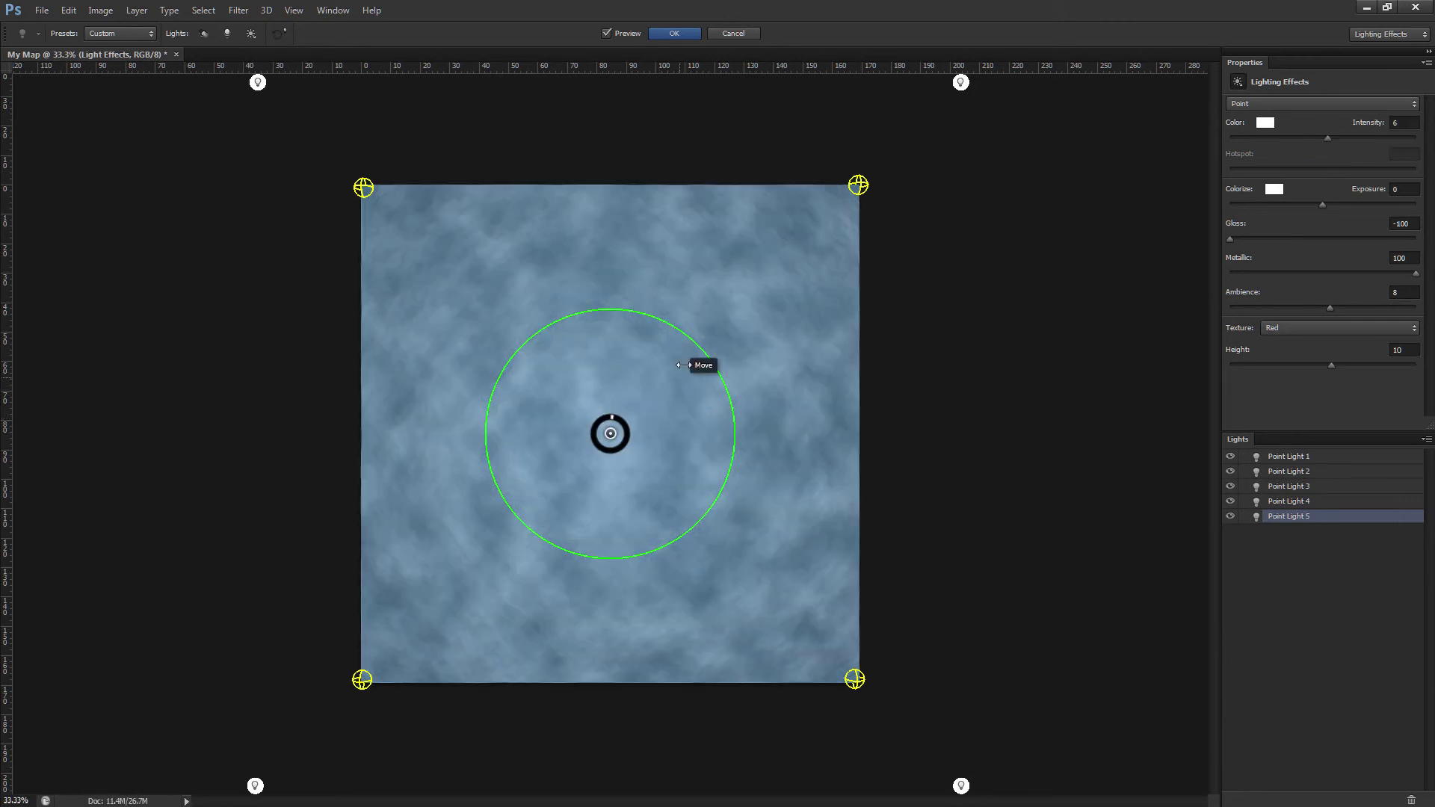
drag(700, 337, 907, 252)
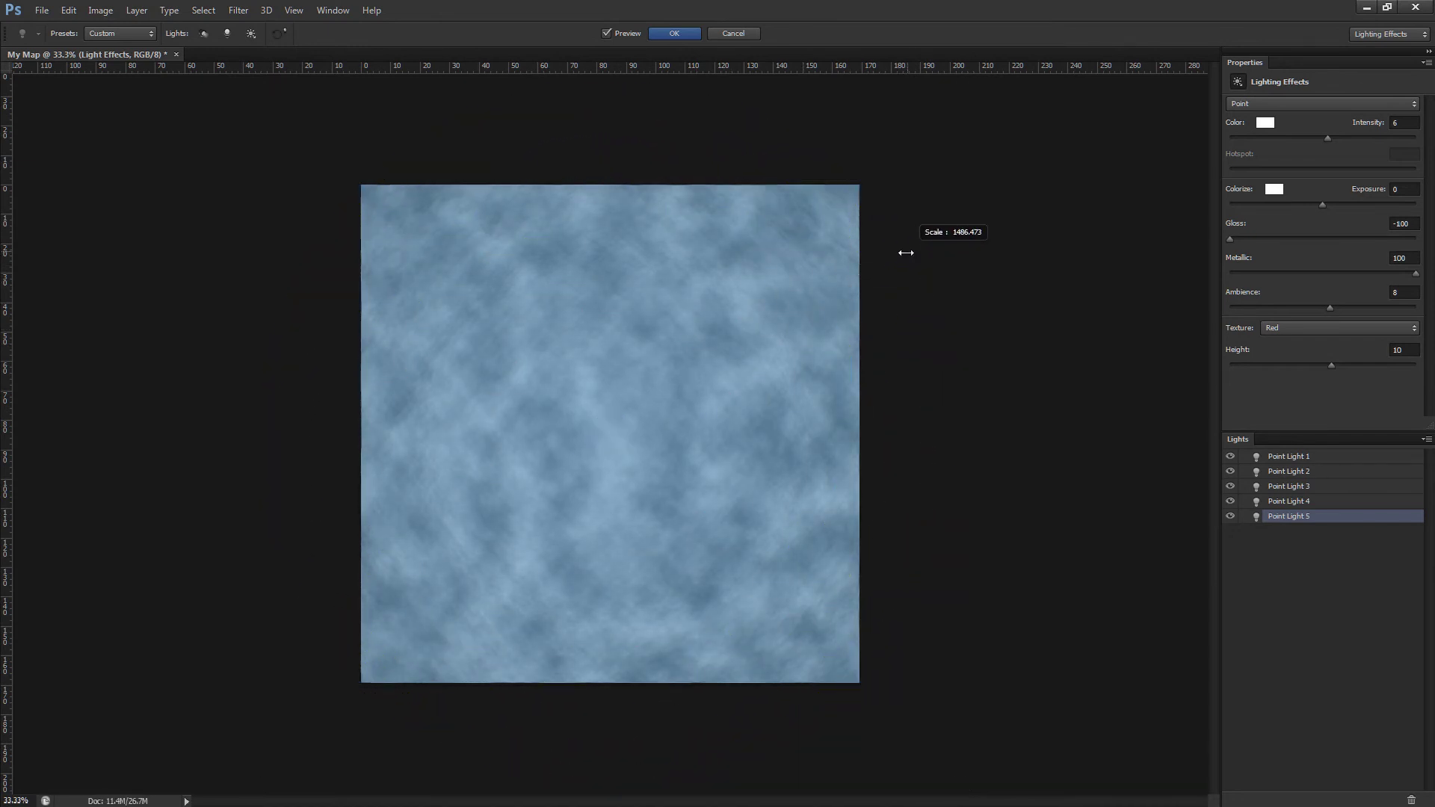
click(1347, 501)
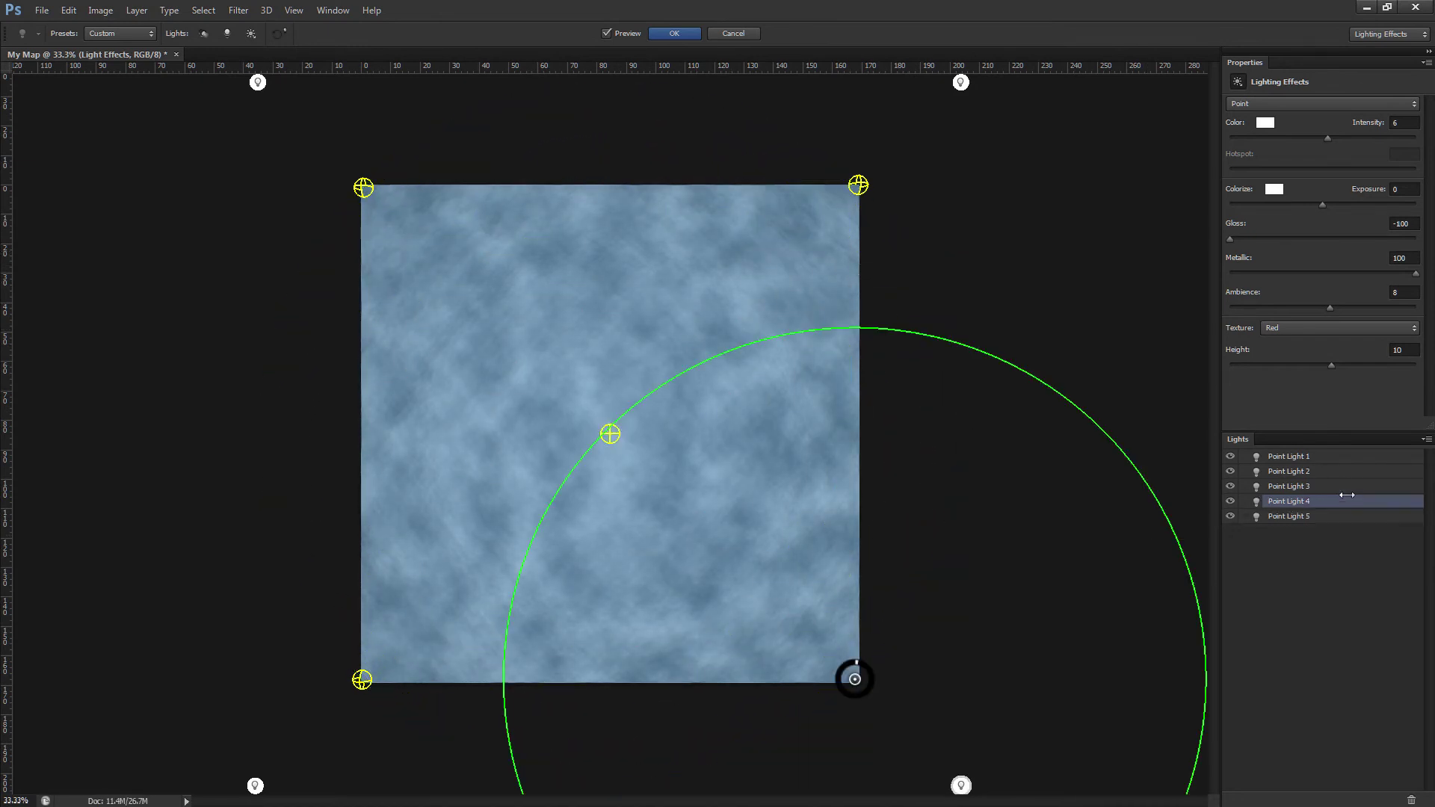
Select each of the five point lights in turn to check its placement and reach over the canvas.
click(1348, 484)
click(1349, 456)
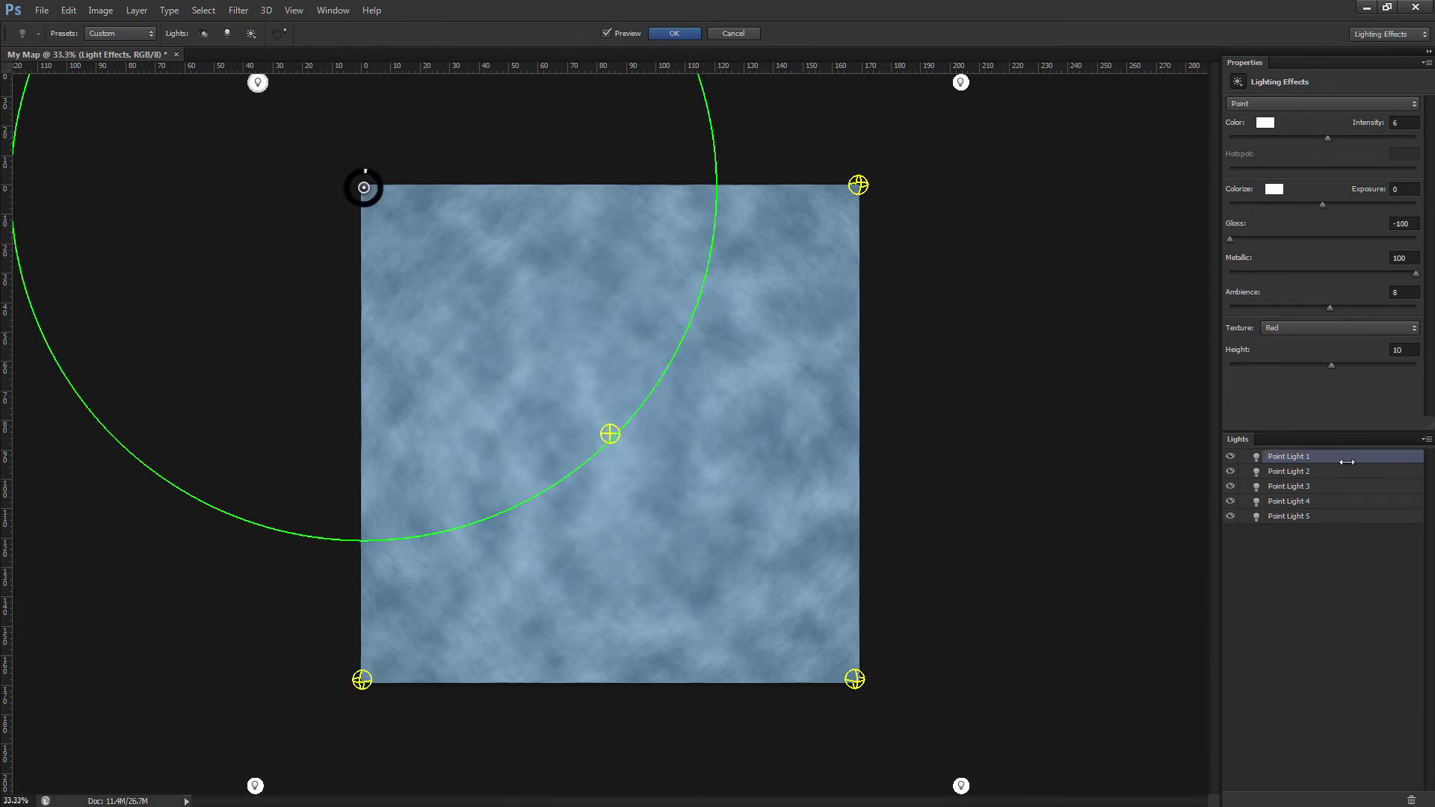
click(1344, 474)
click(1344, 490)
click(1344, 508)
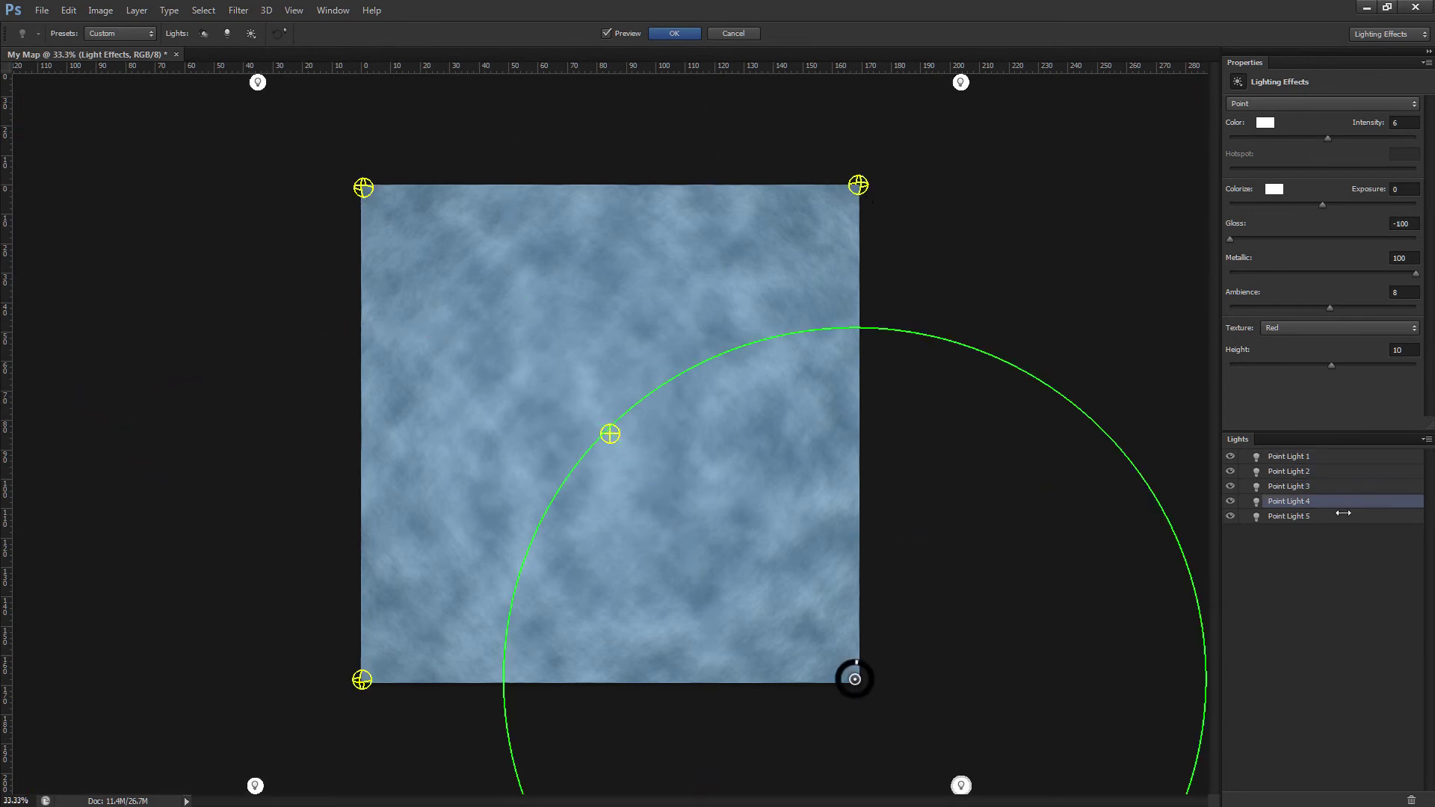
click(1339, 517)
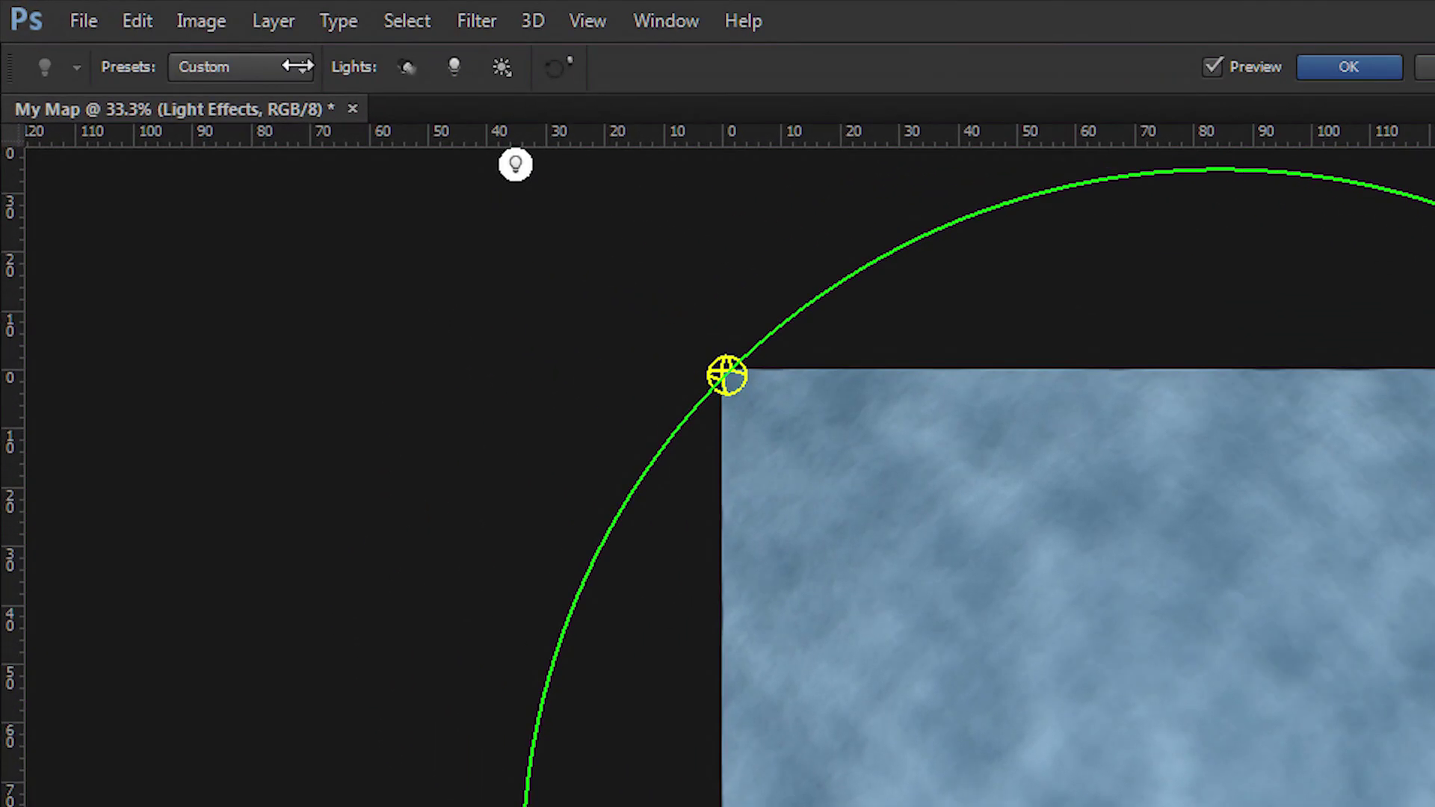
Save the five-light setup as a lighting preset named Atlas Hills and apply the Lighting Effects filter to the Ocean layer.
click(297, 67)
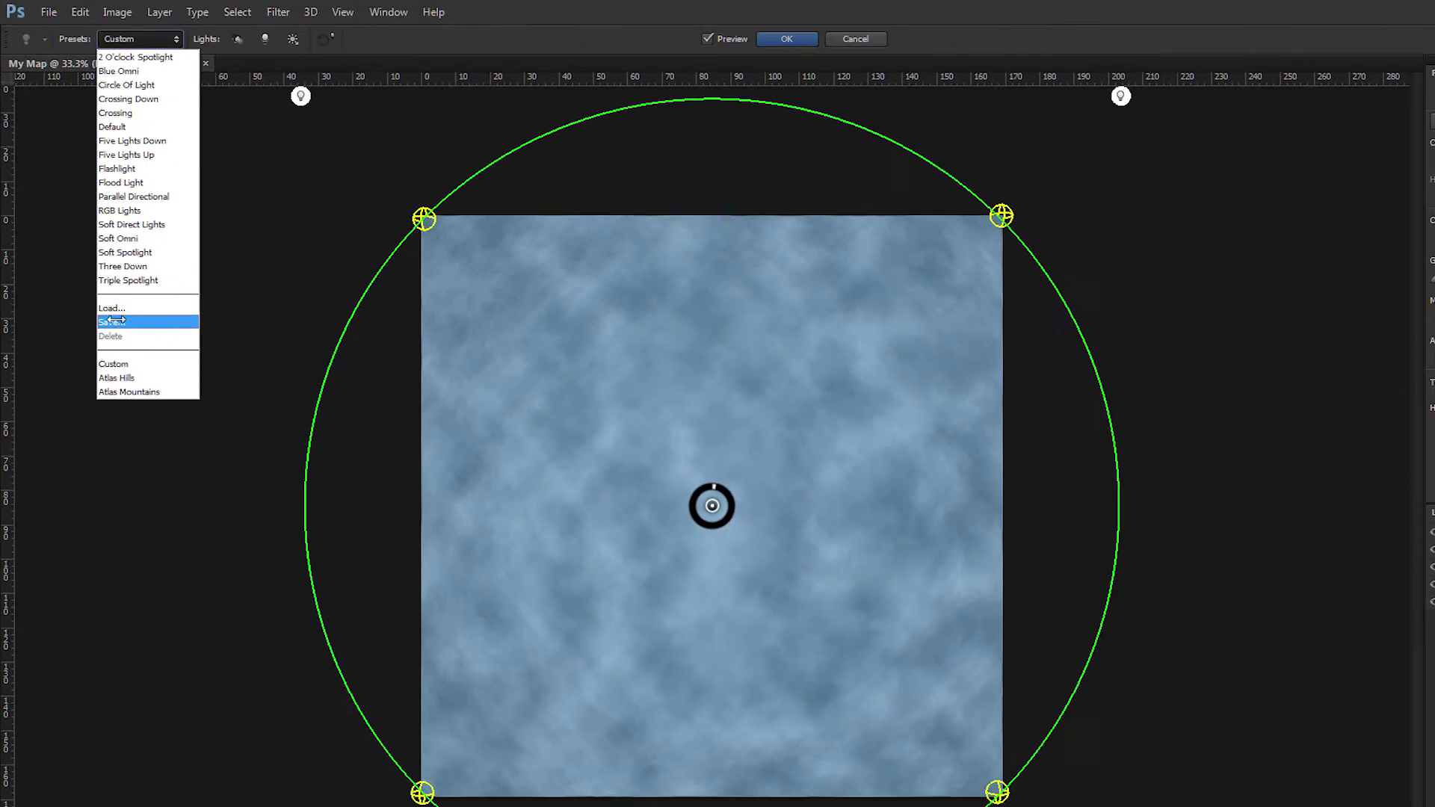
click(114, 321)
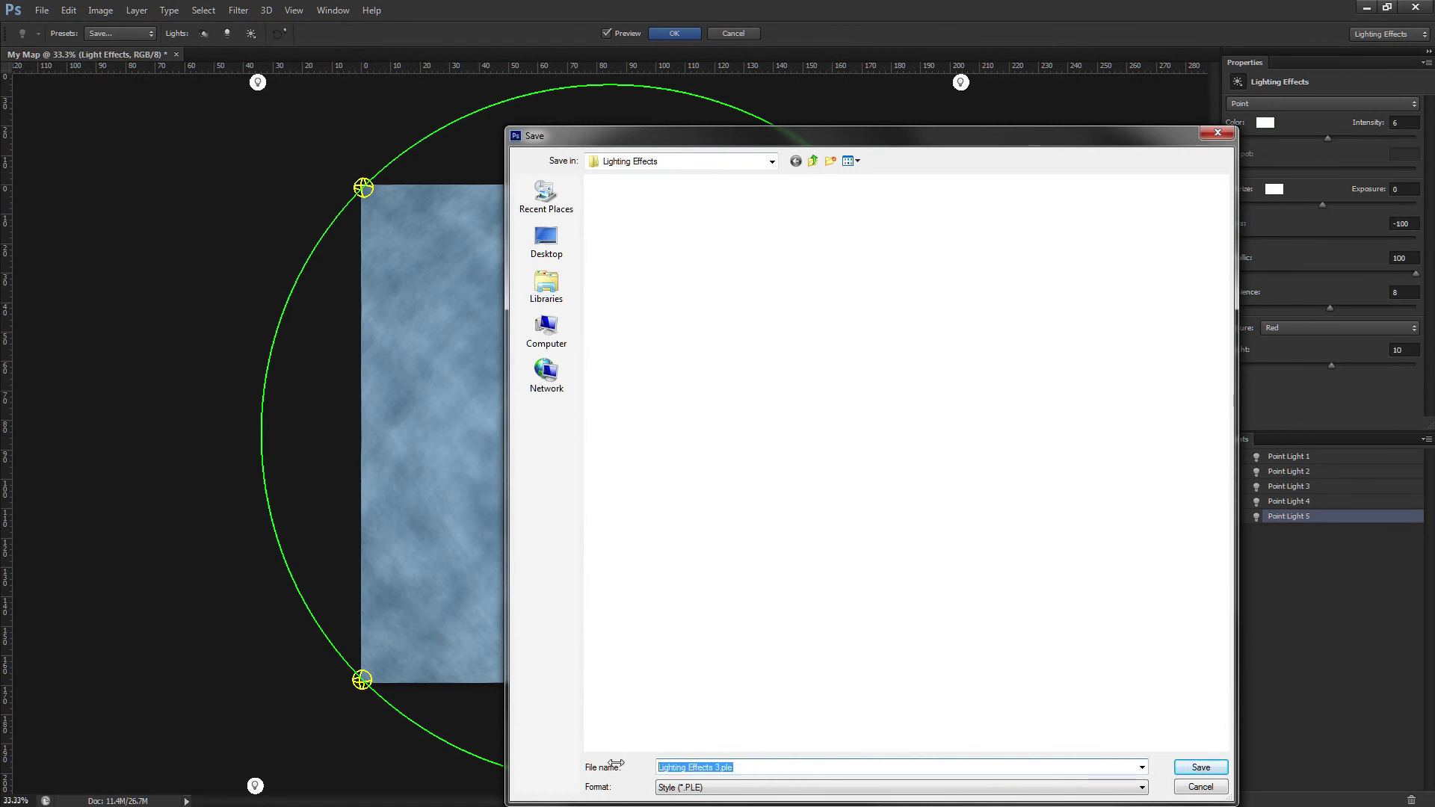
text(Atlas Hills)
key(Return)
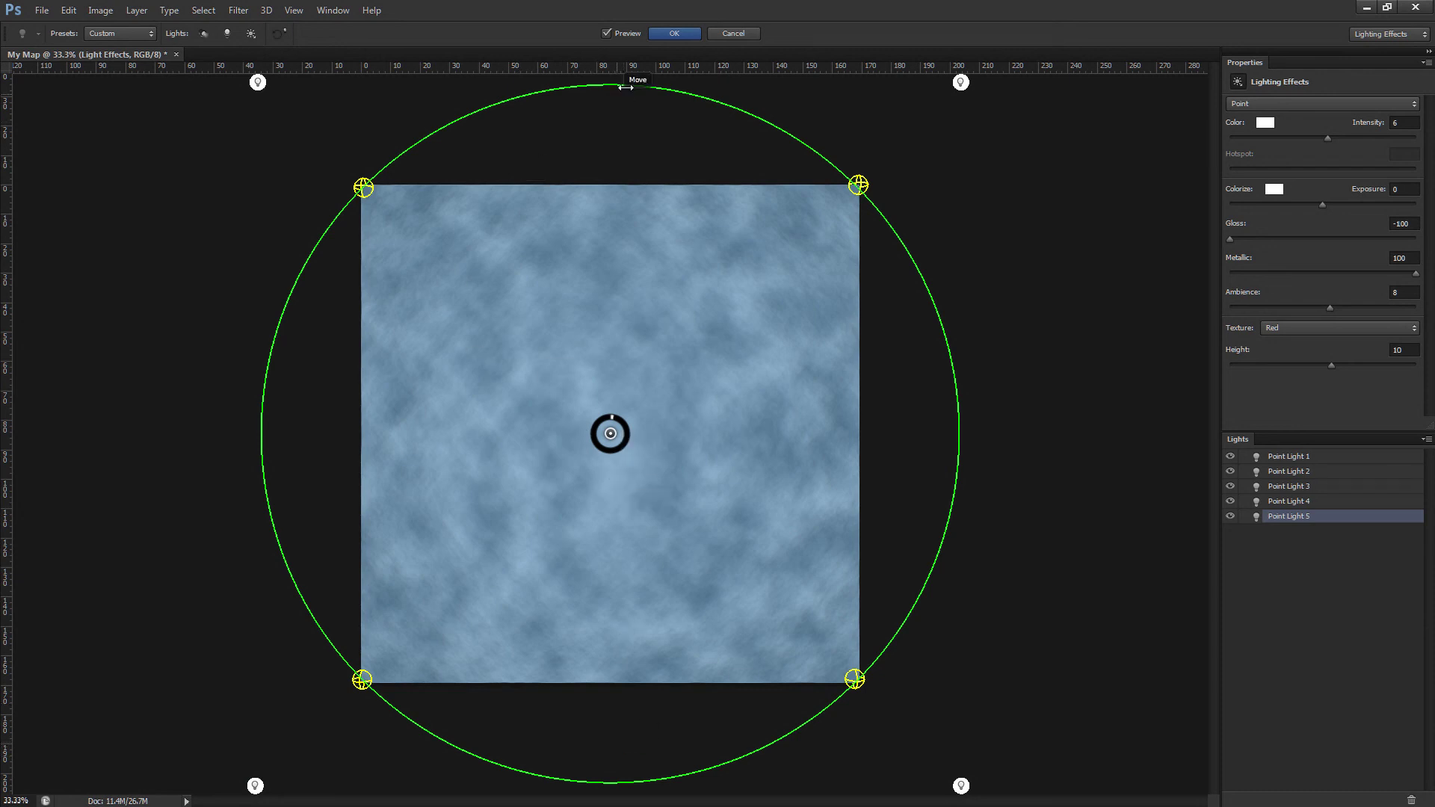
click(675, 33)
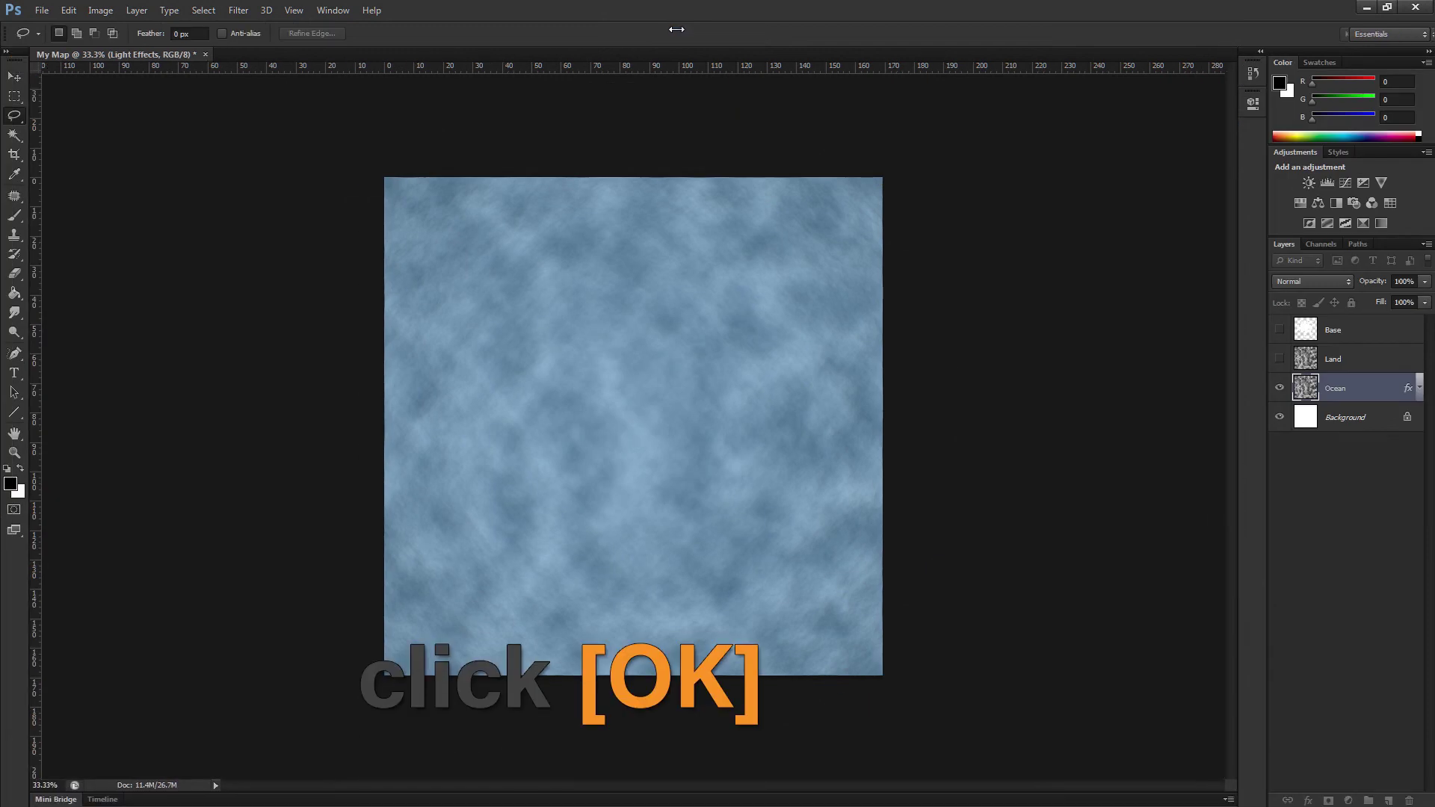